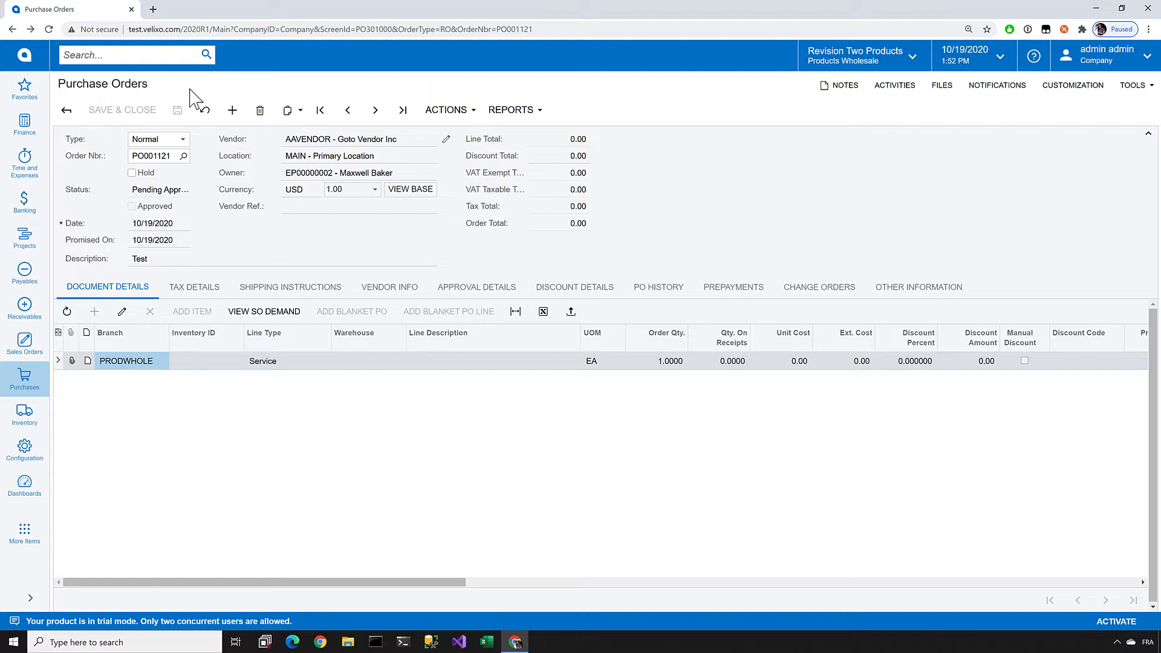
Step: Generate the printable report for the open purchase order and look over its full page
left_click(518, 110)
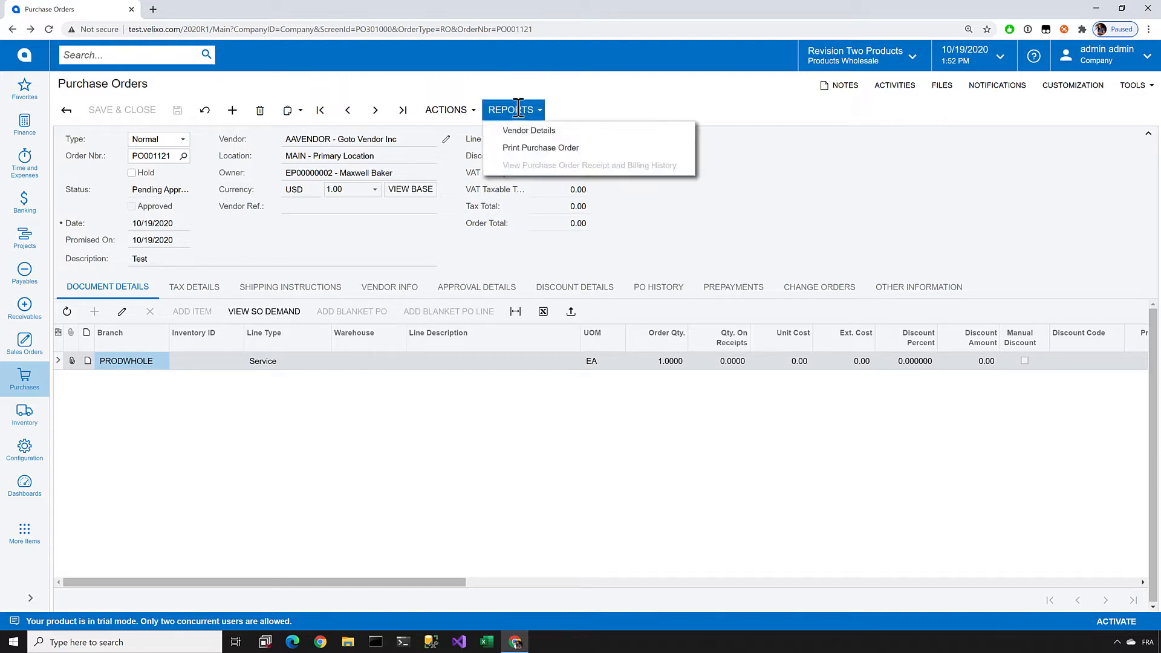
left_click(523, 147)
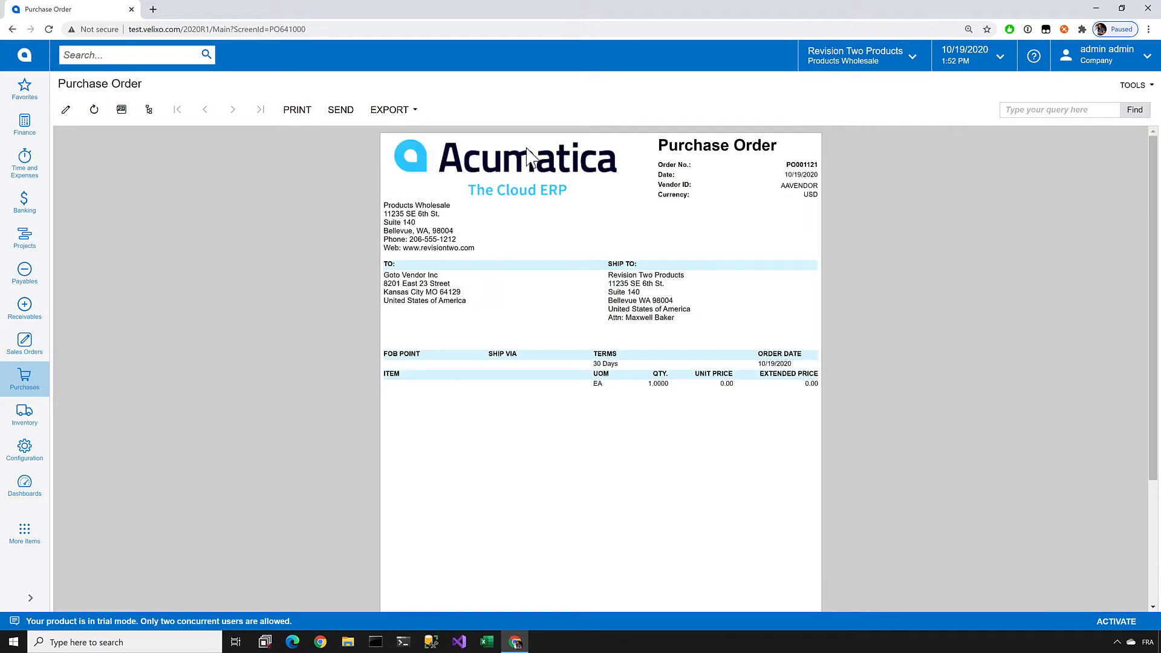
scroll(526, 305, "down", 3)
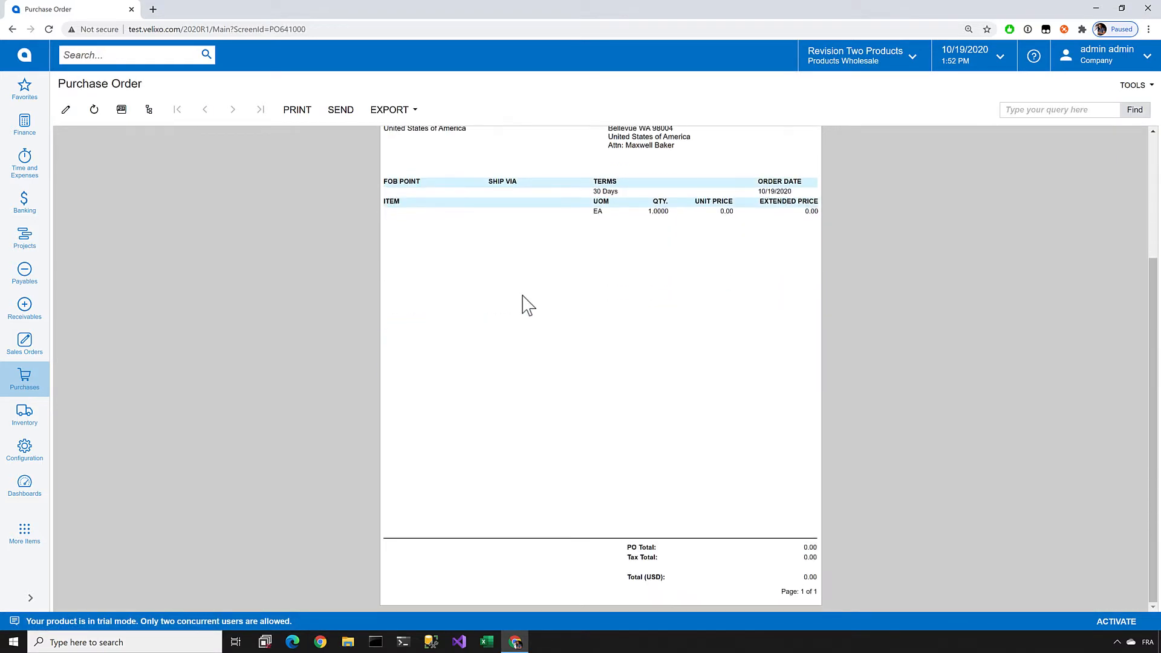
scroll(528, 306, "up", 3)
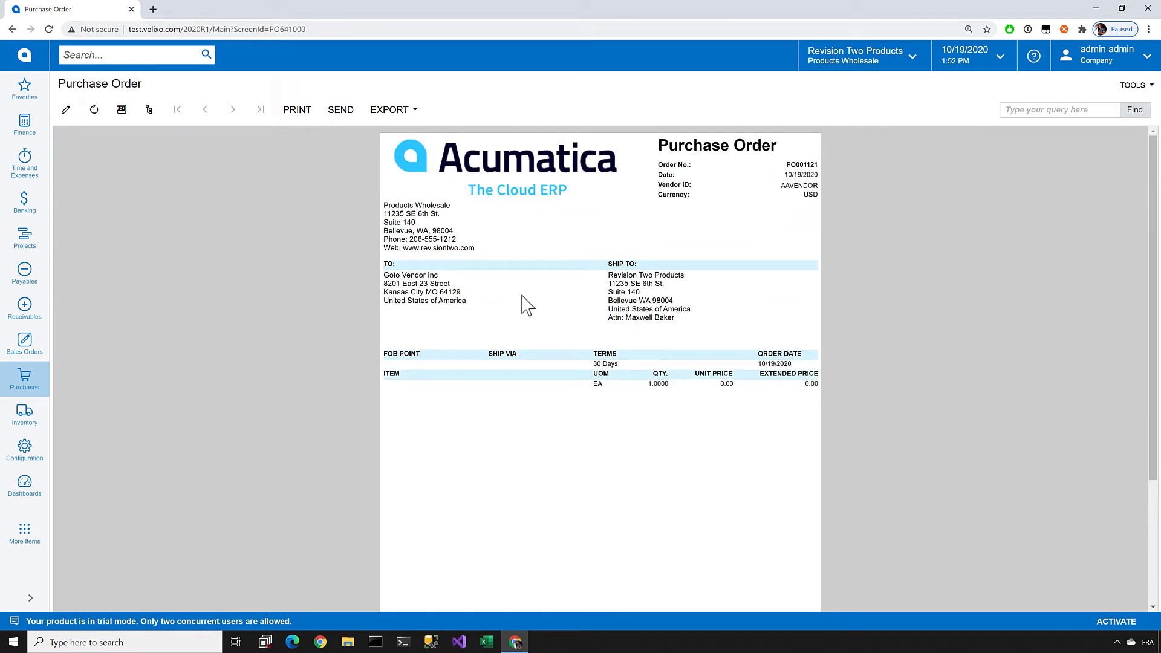
Step: Open the purchase order report po641000.rpx from the server in Acumatica Report Designer, entering the account password
left_click(66, 110)
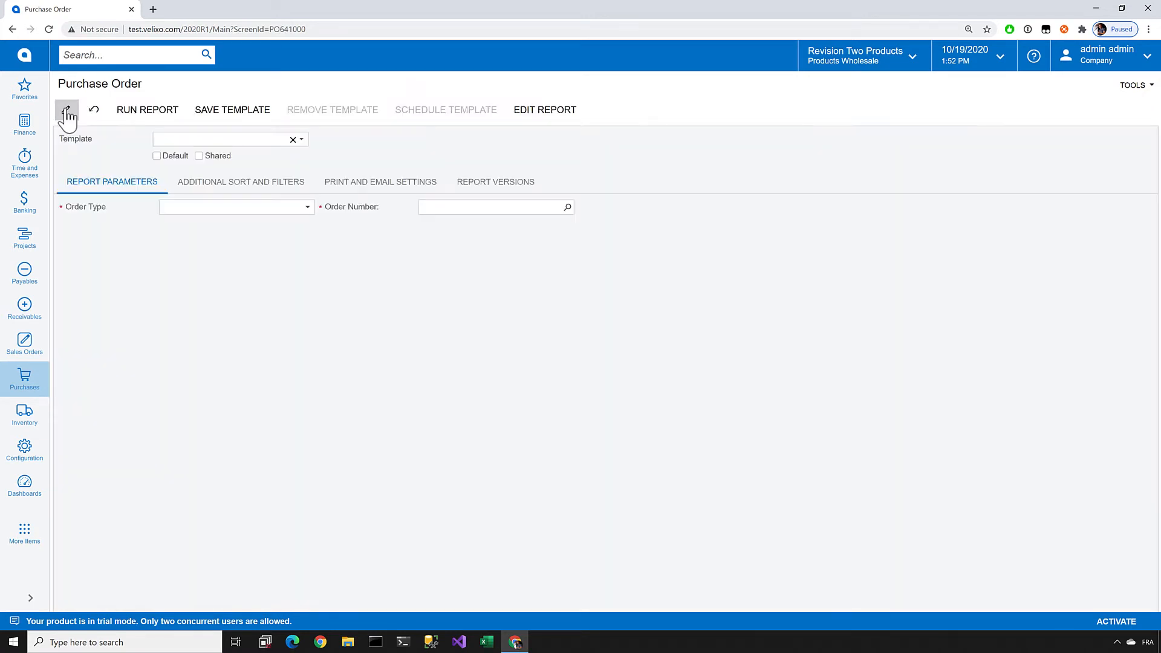
left_click(529, 115)
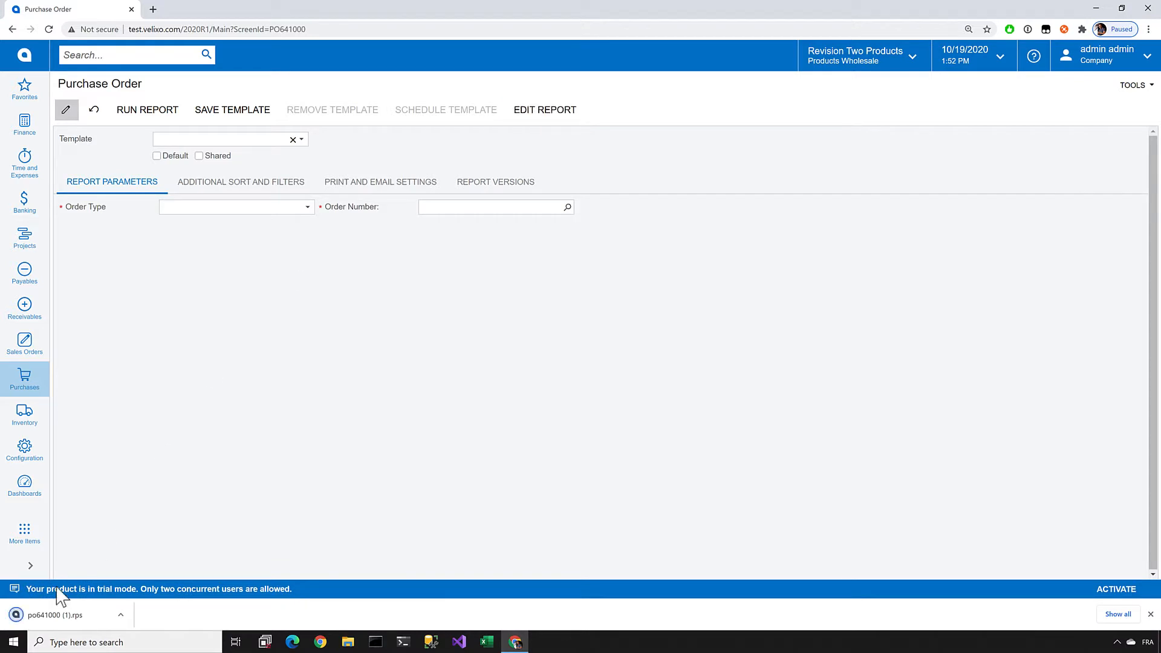
left_click(49, 615)
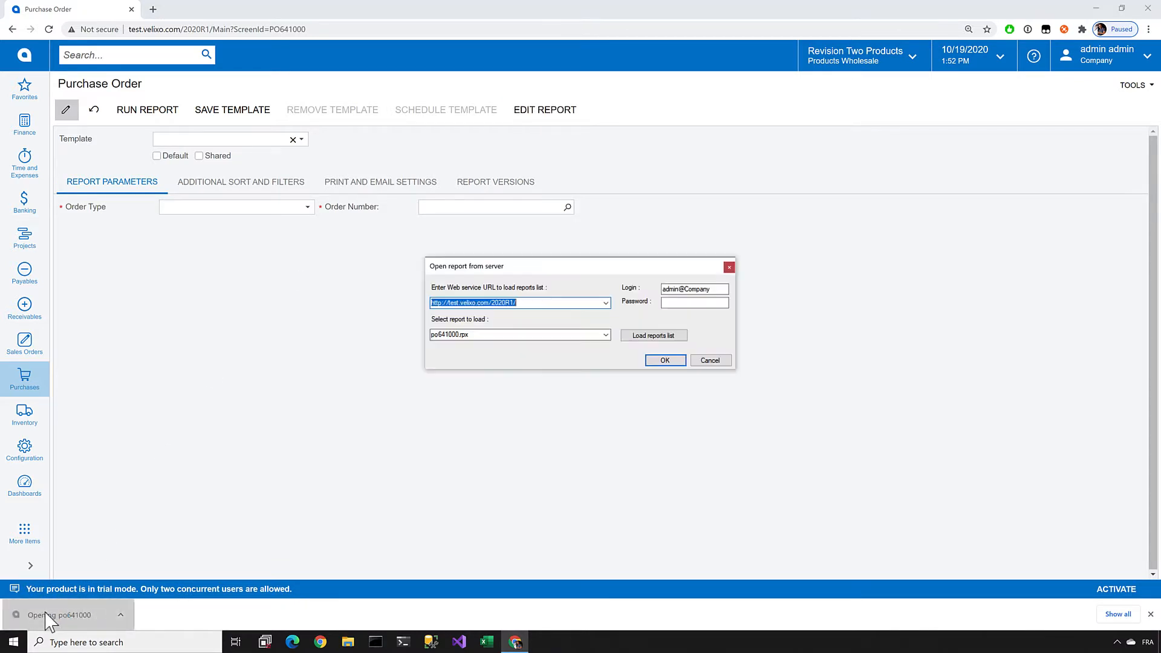
left_click(673, 302)
type("•••••••")
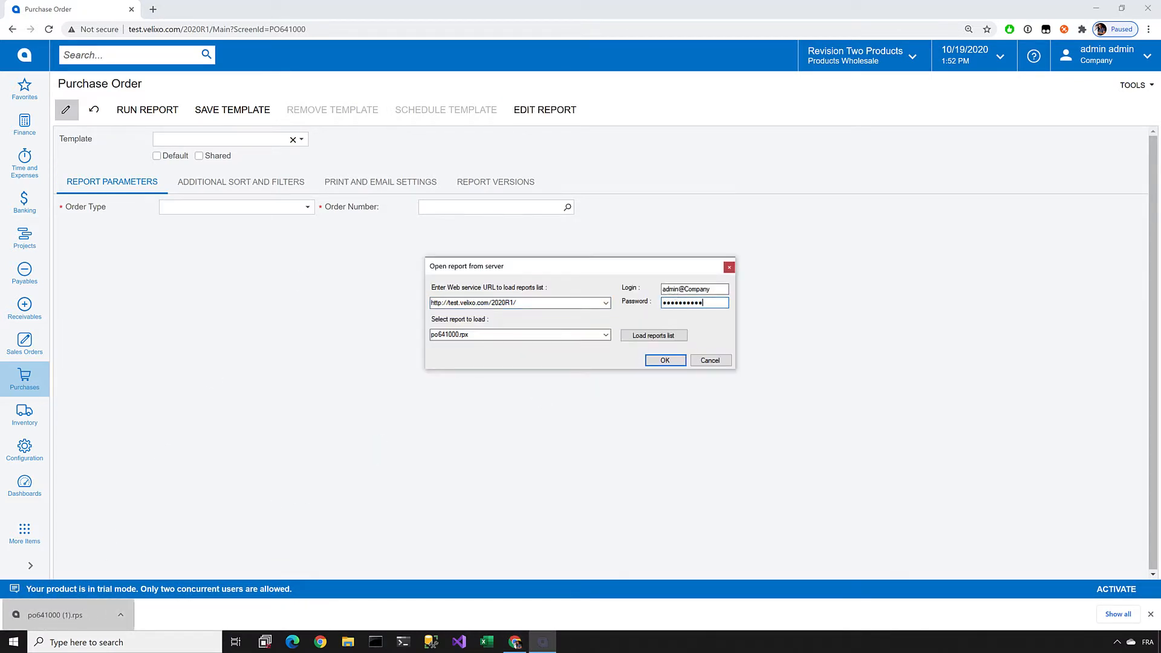
key("Return")
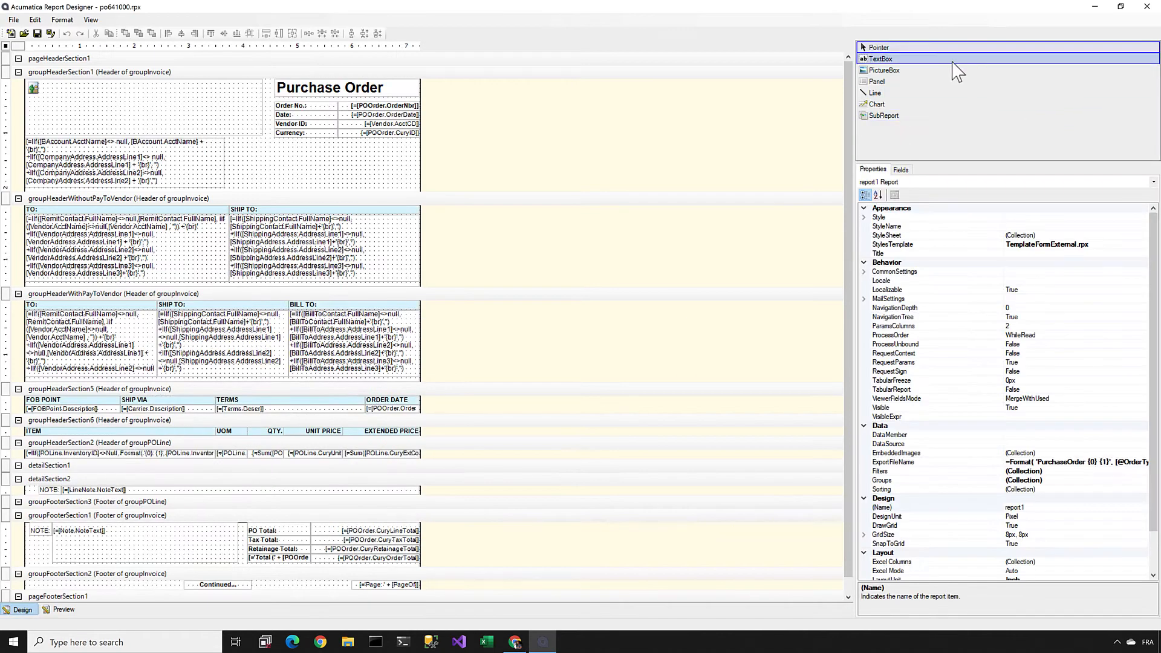
Step: Add a text box of about 184 by 32 px below the Currency row in groupHeaderSection1
left_click(881, 59)
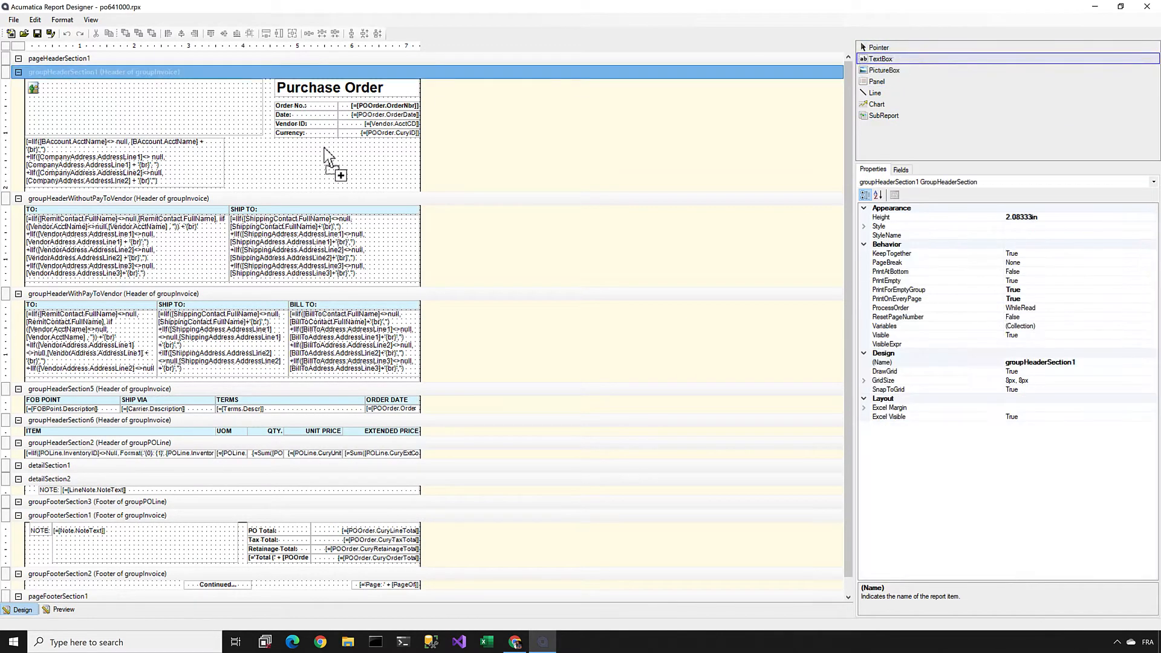
left_click(255, 161)
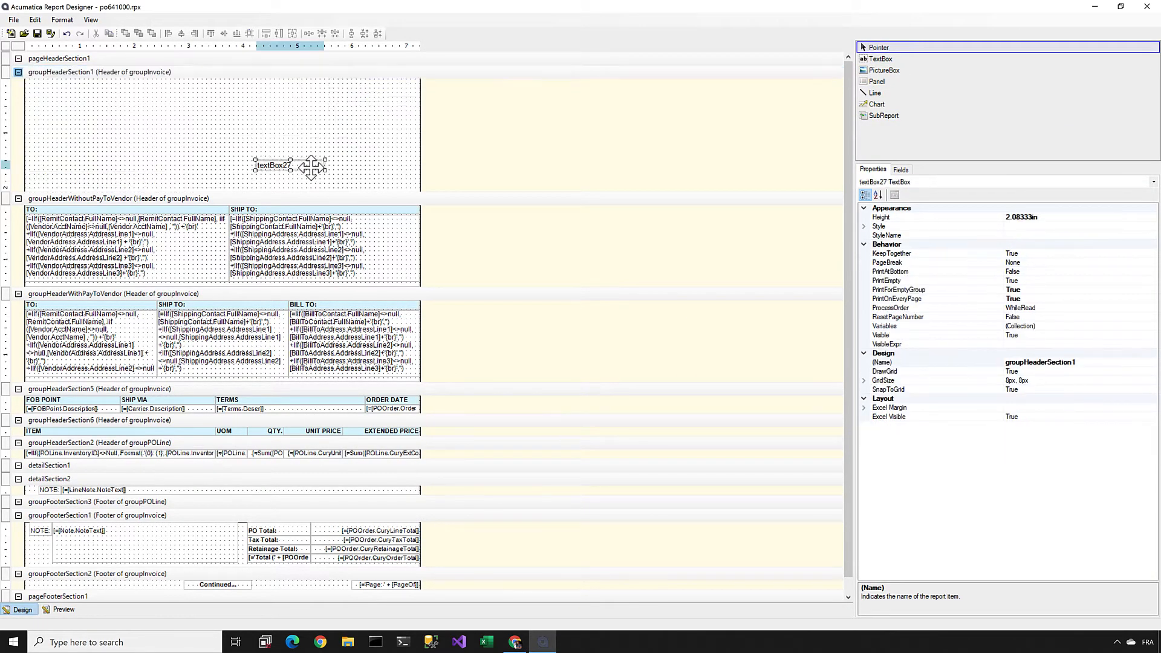
left_click_drag(311, 167, 345, 169)
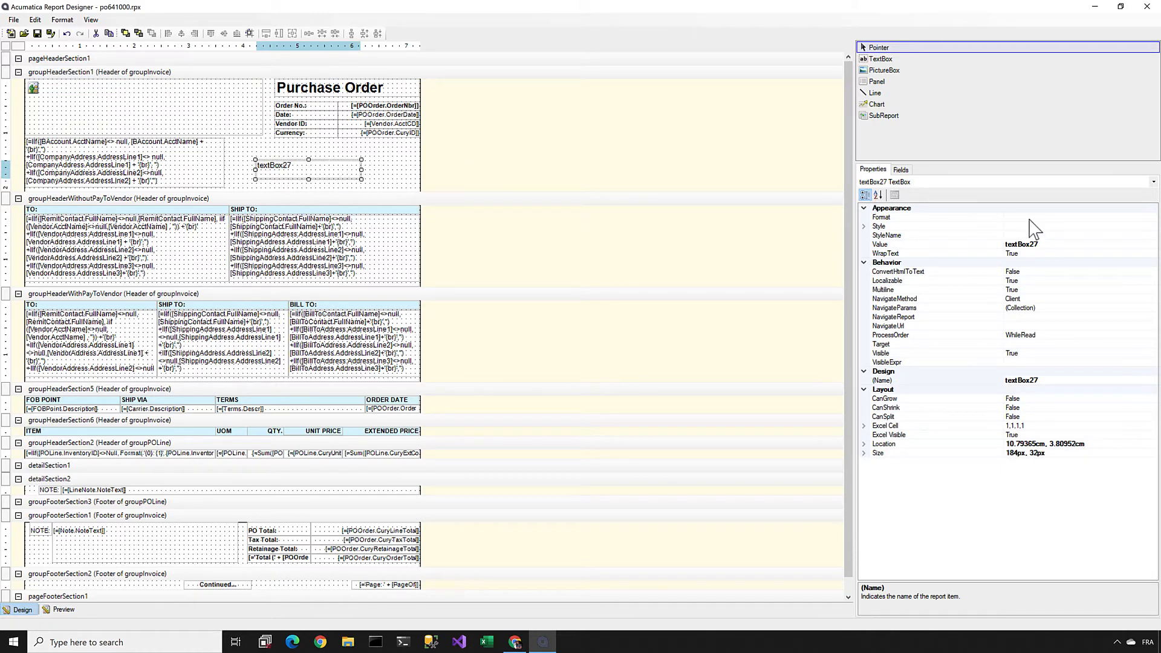
Step: Set the new text box's value to "**** DRAFT PURCHASE ORDER, DO NOT PROCESS!!! *****" and enlarge it to about 248 by 40 px
left_click(911, 245)
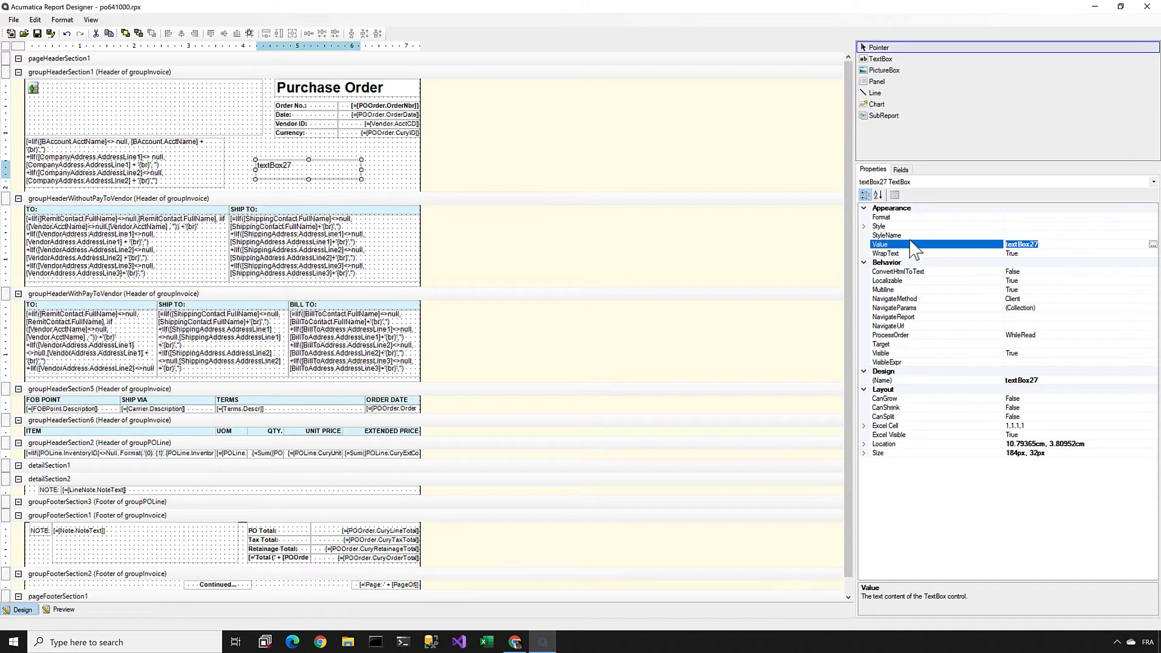
type("****")
type("DRAFT PURCHASE ORDER, DO NO")
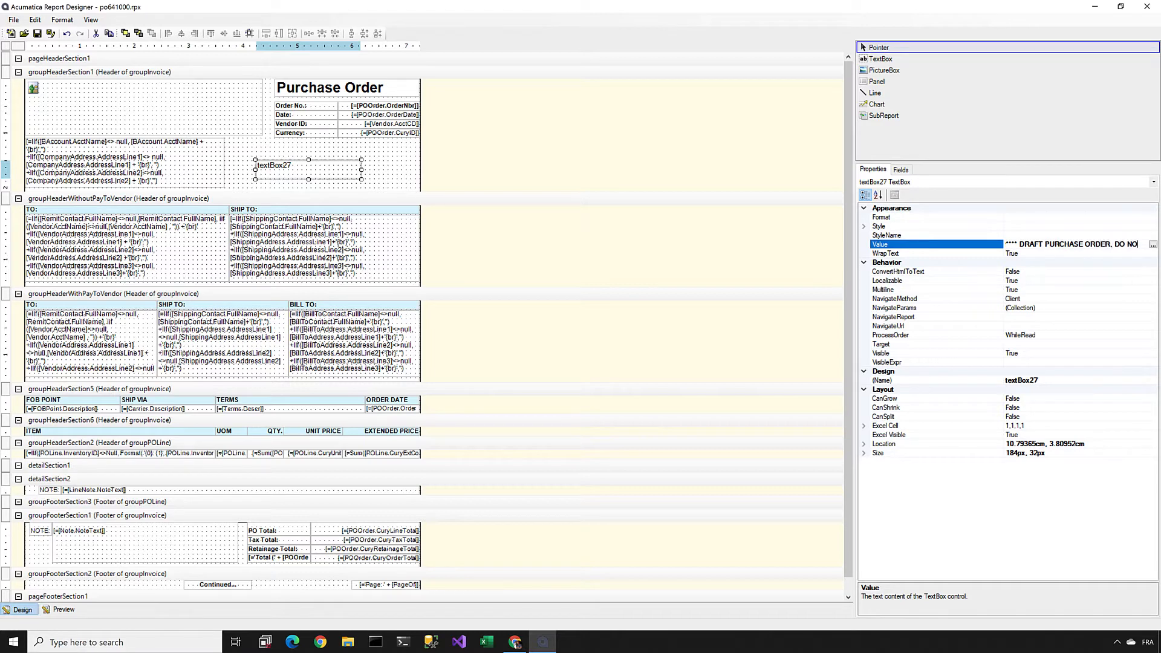
type("T PROCESS!!! *****")
key("Return")
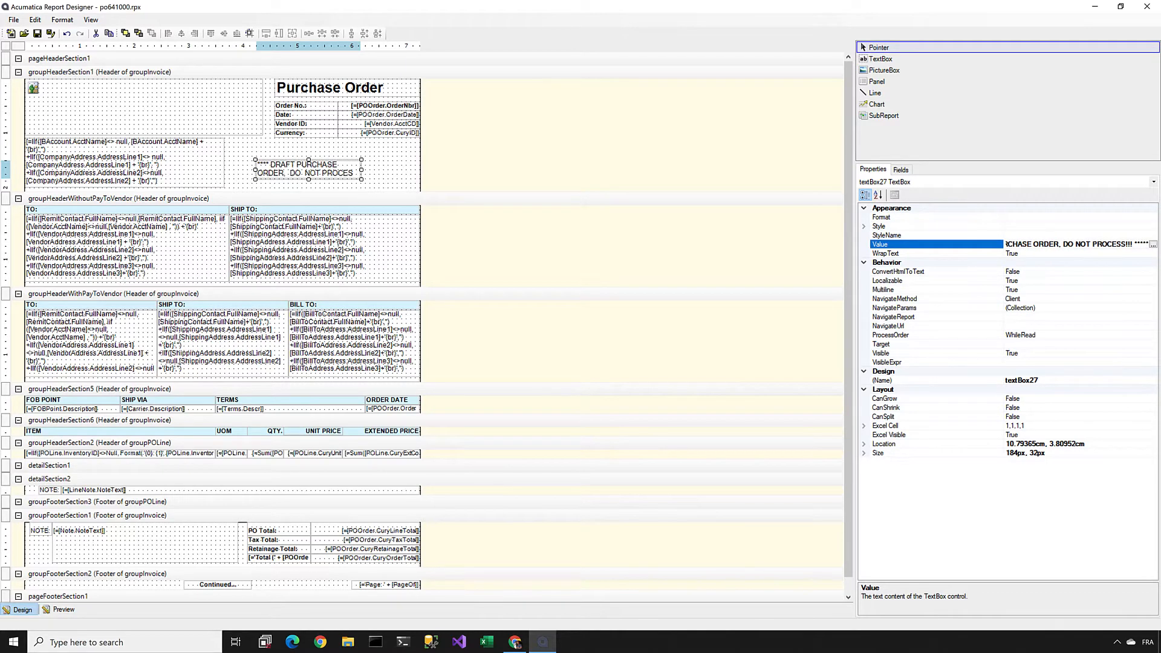
mouse_move(362, 180)
left_mouse_down()
mouse_move(397, 182)
mouse_move(350, 170)
left_mouse_up()
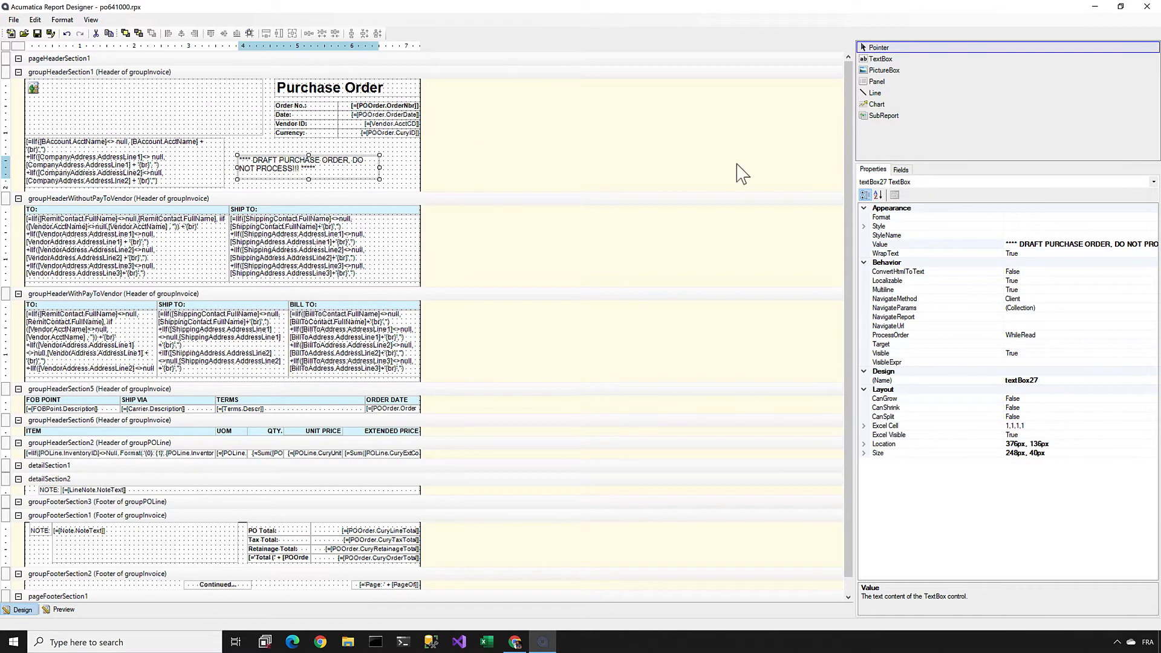
Step: Set the draft notice's TextAlign style to Center
left_click(864, 227)
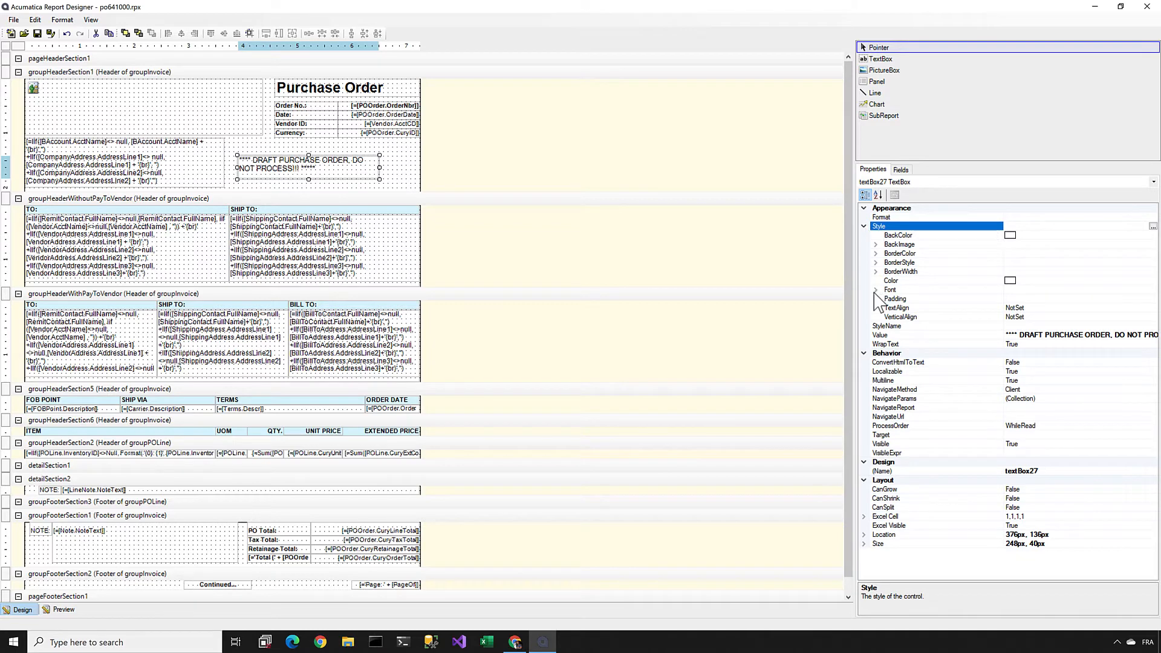
left_click(1110, 307)
left_click(1152, 308)
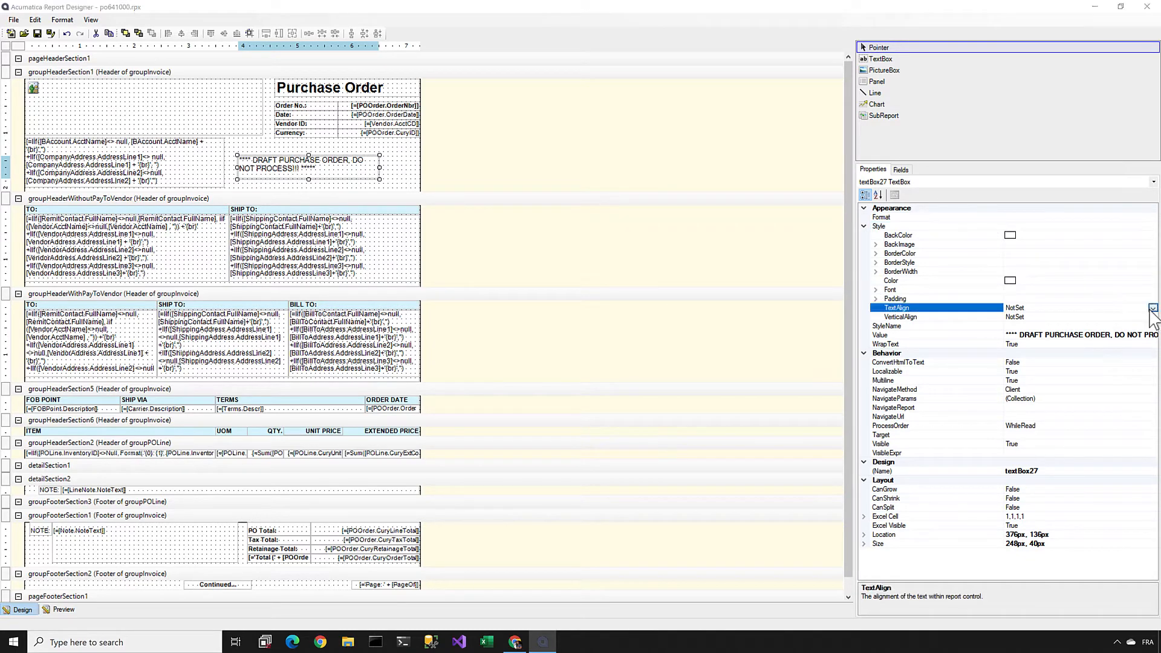
left_click(1074, 334)
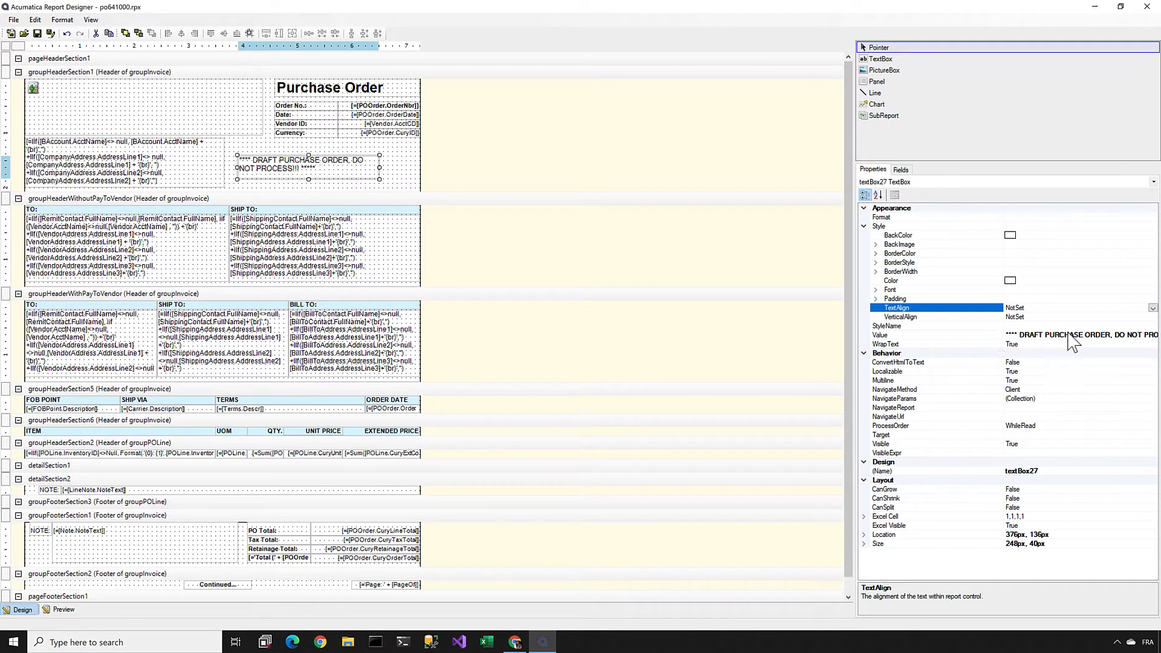
Step: Make the draft notice's font bold and its text color Red
left_click(876, 290)
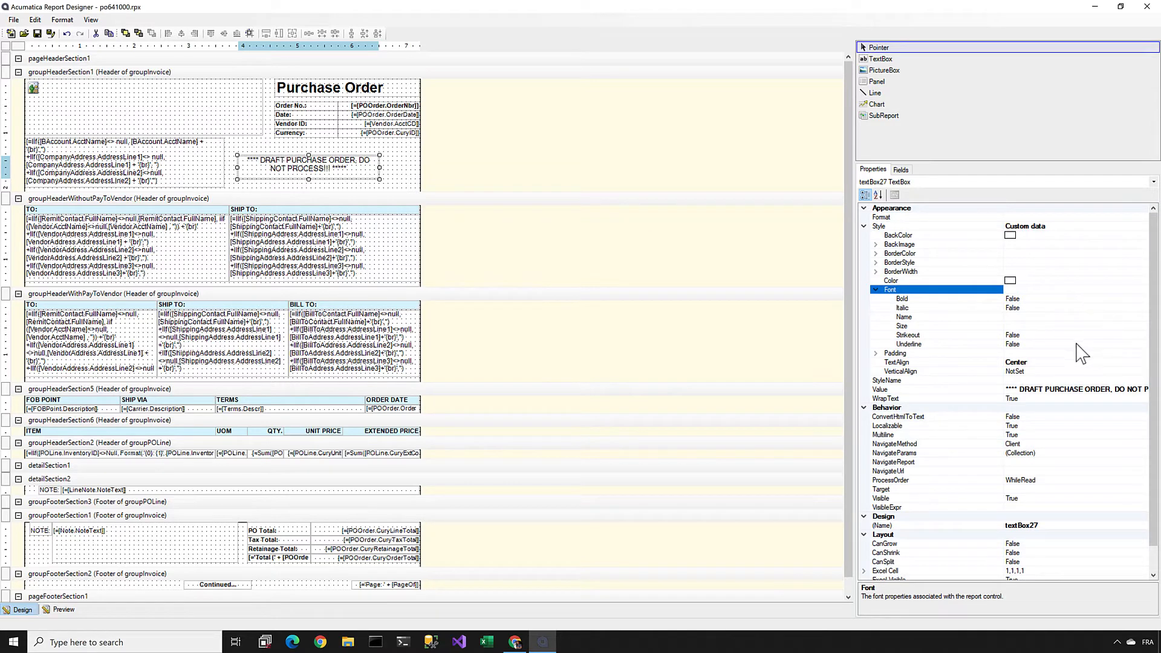
left_click(1046, 282)
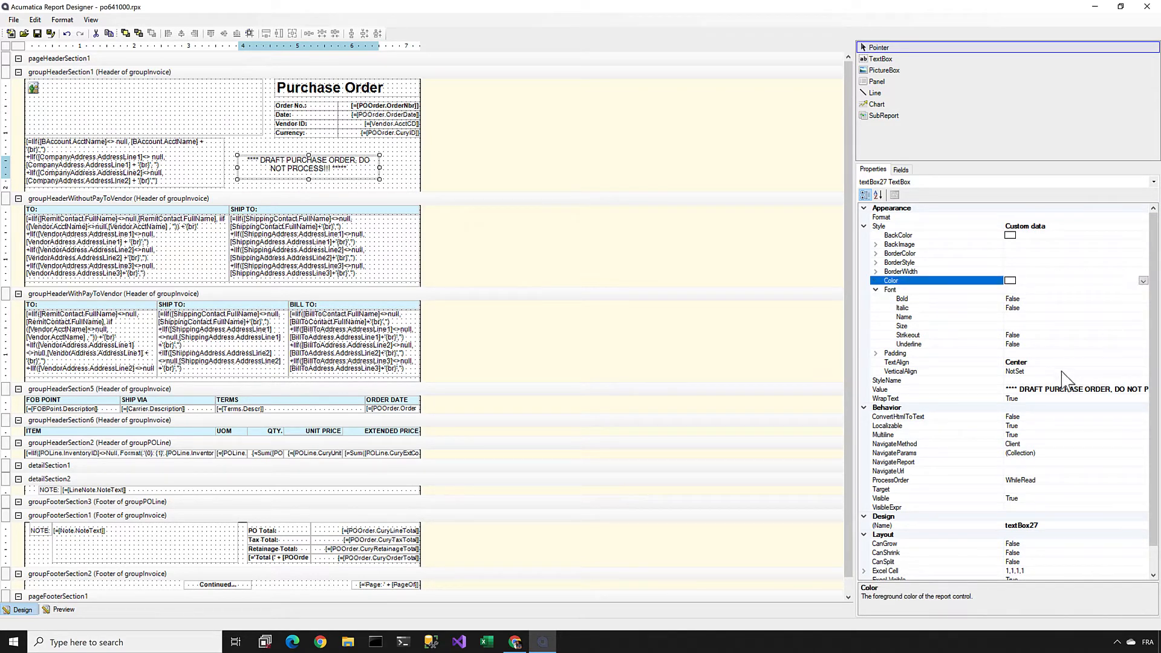
double_click(1031, 298)
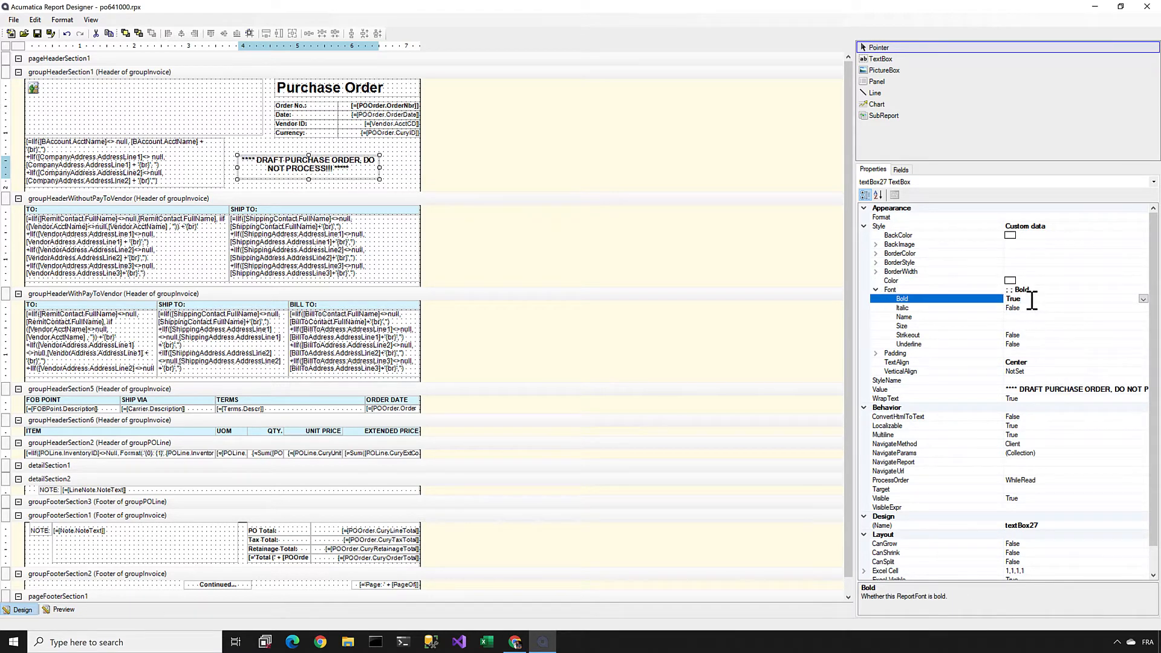
scroll(906, 432, "down", 1)
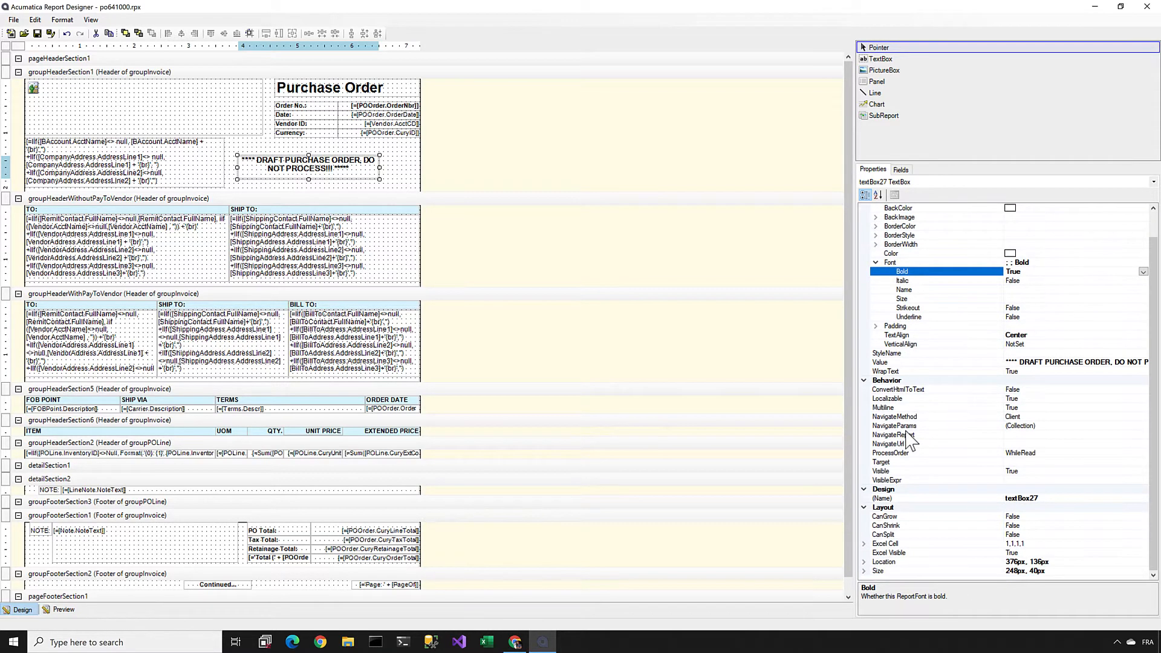
scroll(906, 432, "up", 1)
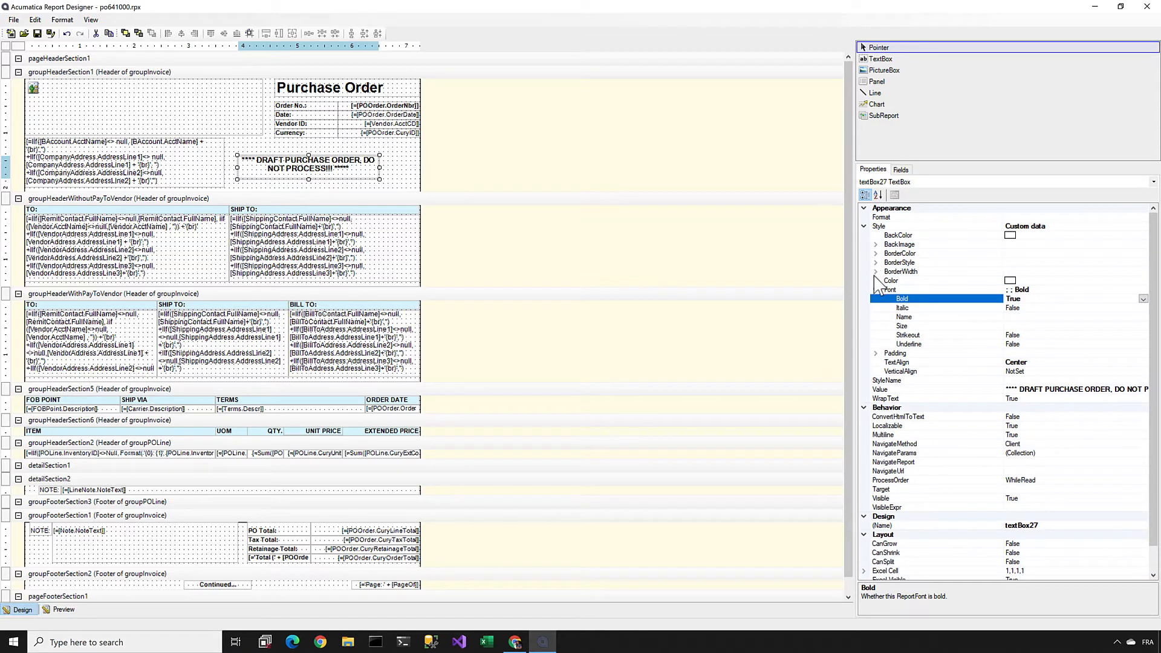
left_click(1024, 280)
left_click(1143, 280)
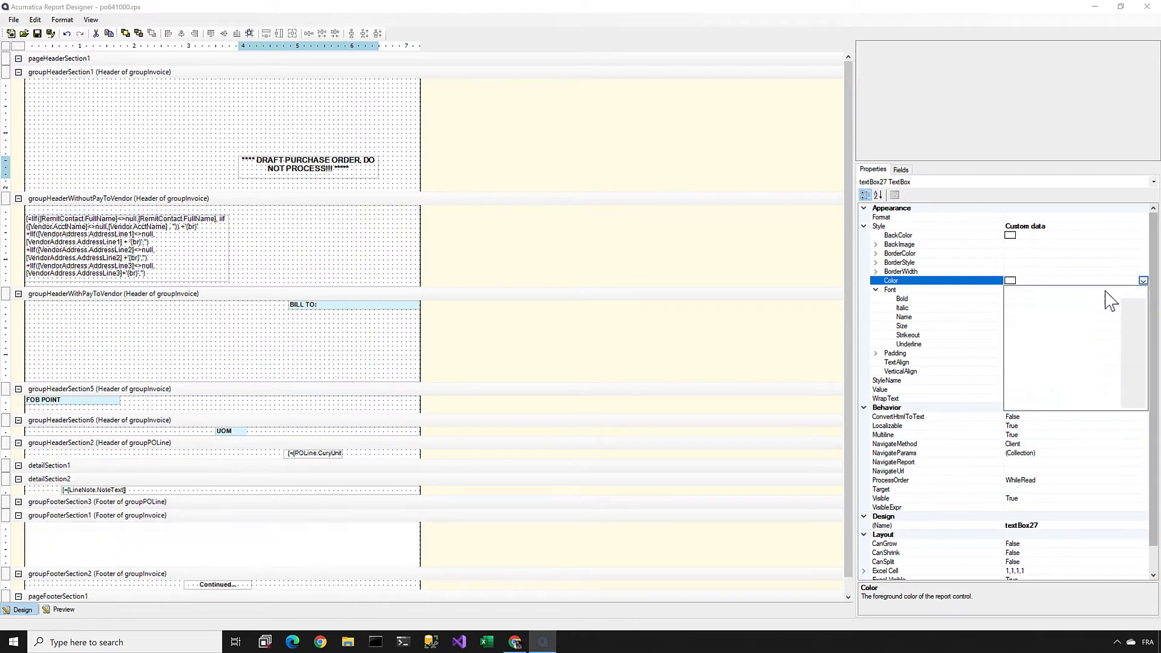
left_click(1029, 343)
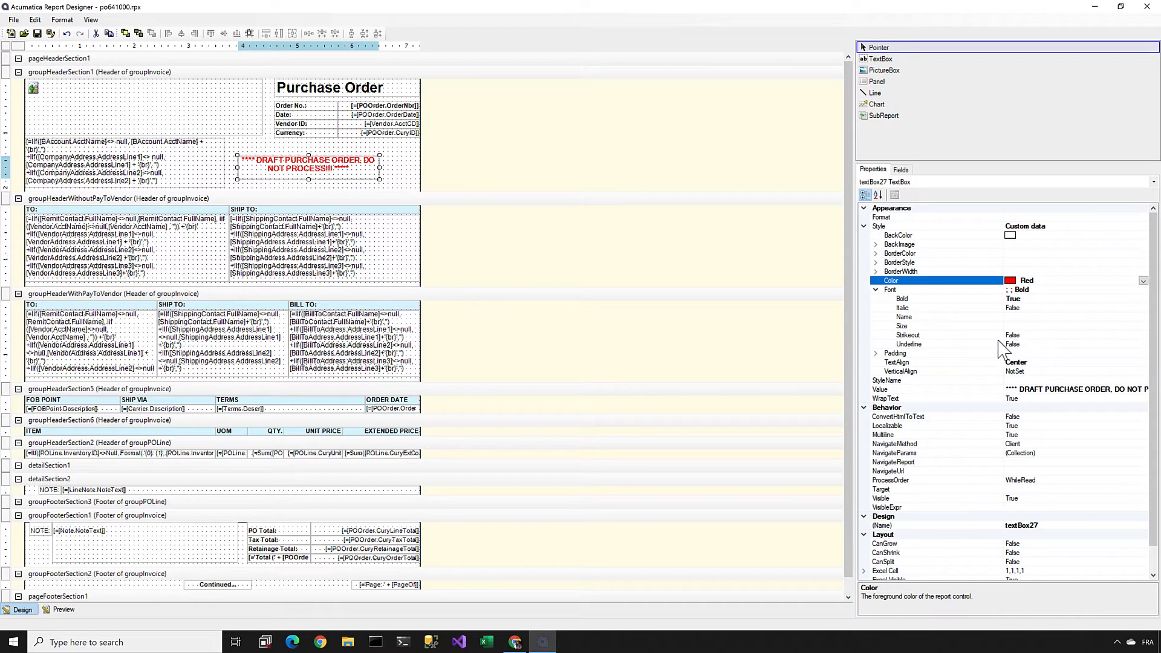
Step: Try a font size of 24px on the draft notice
left_click(1031, 327)
type("24p")
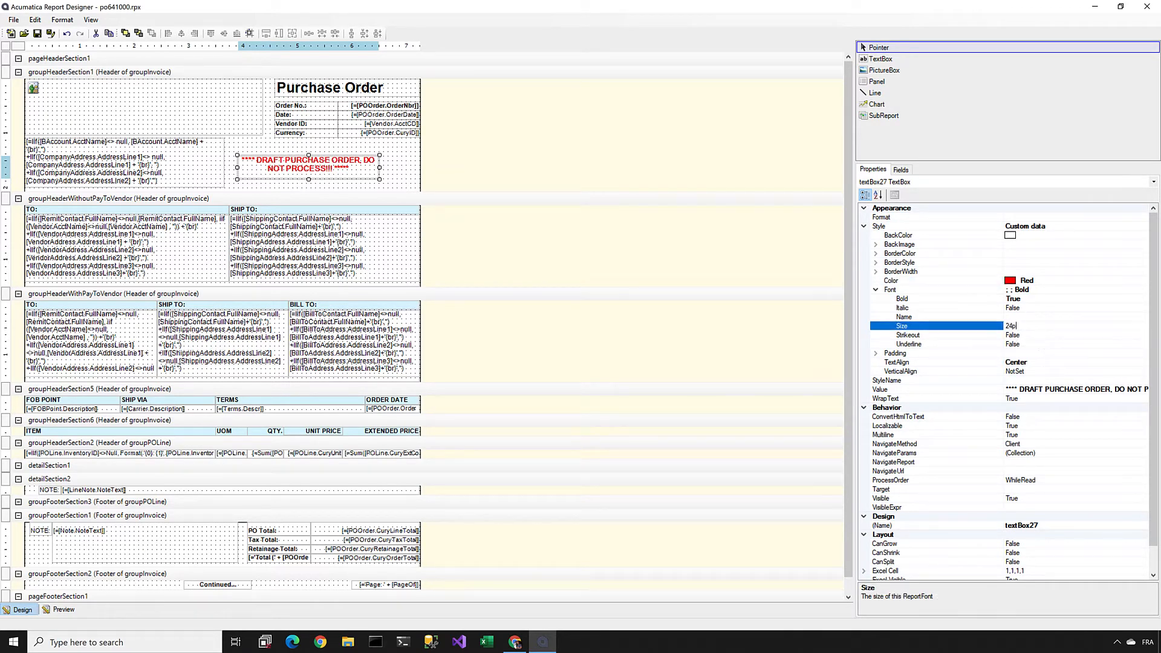
type("x")
key("Return")
Step: Set the draft notice's font size to 18px
left_click_drag(1038, 327, 951, 326)
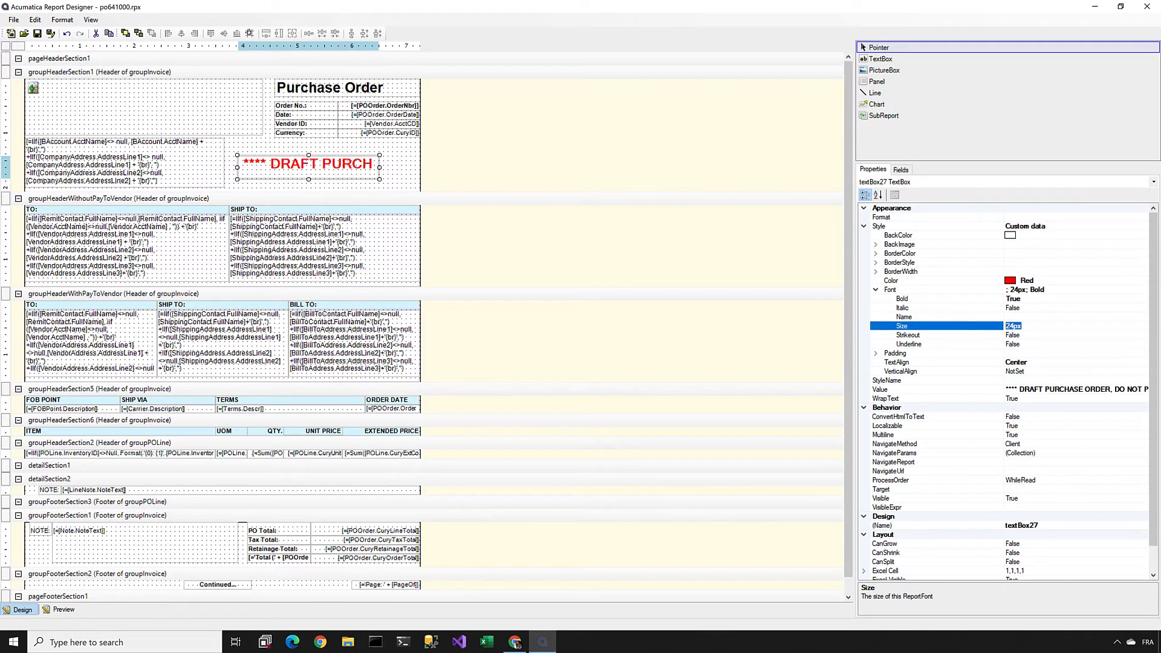
type("18px")
key("Return")
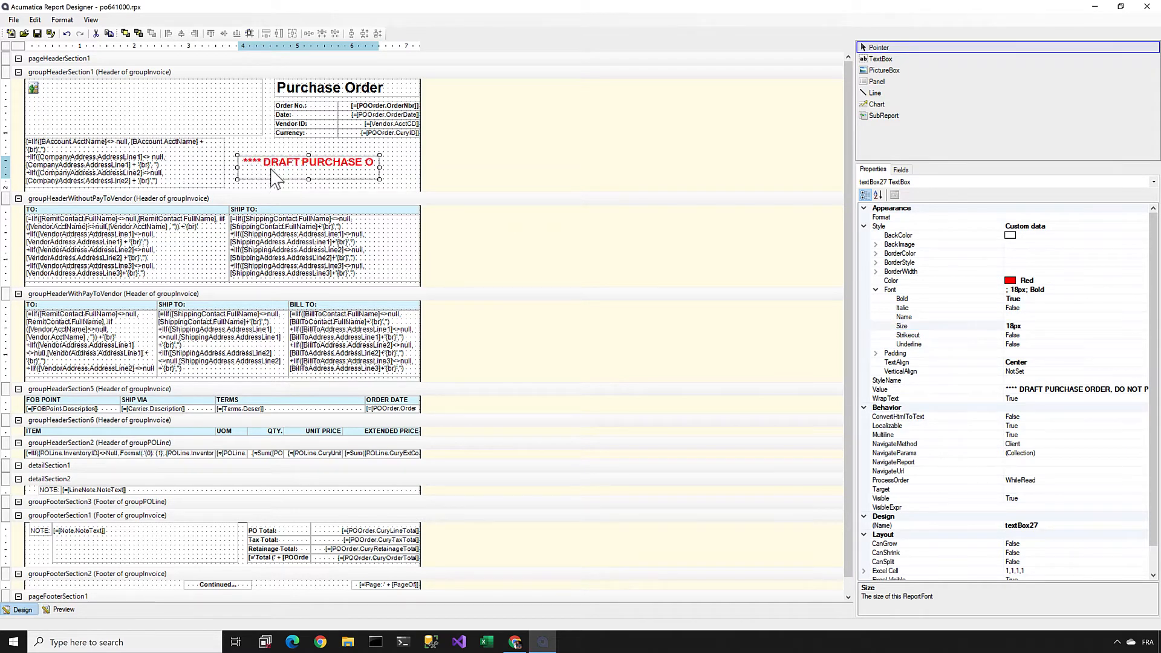
Step: Shift the draft notice over the company address block, widen it to fit its text on one line, and bring it to the front
left_click_drag(269, 175, 143, 170)
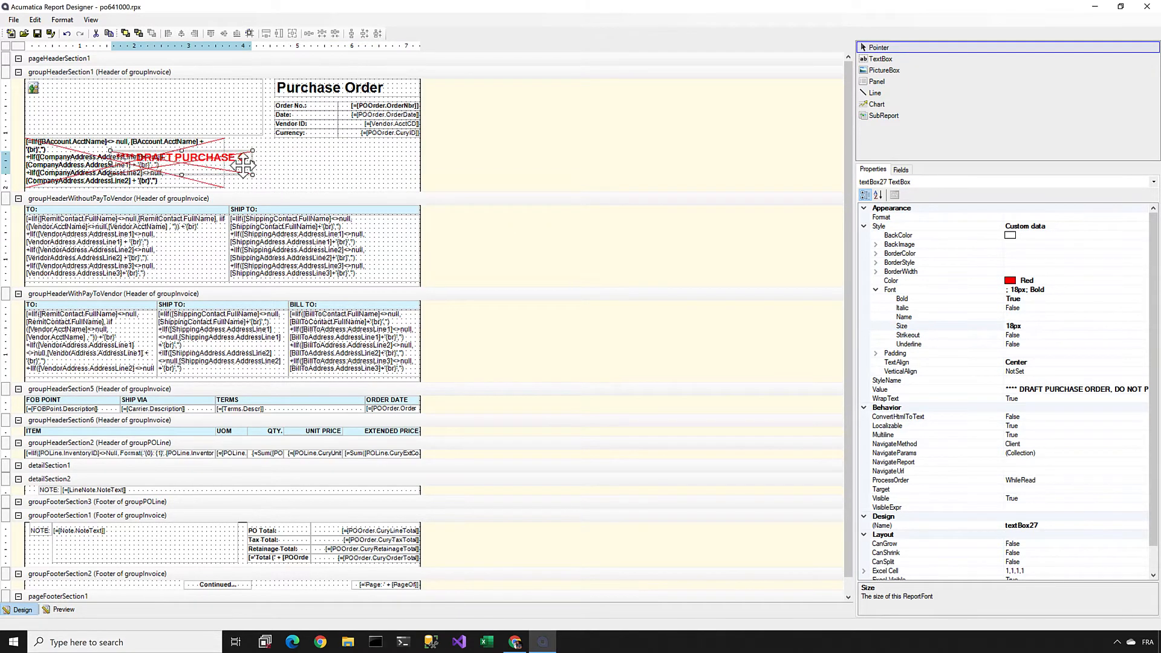
left_click_drag(252, 163, 368, 163)
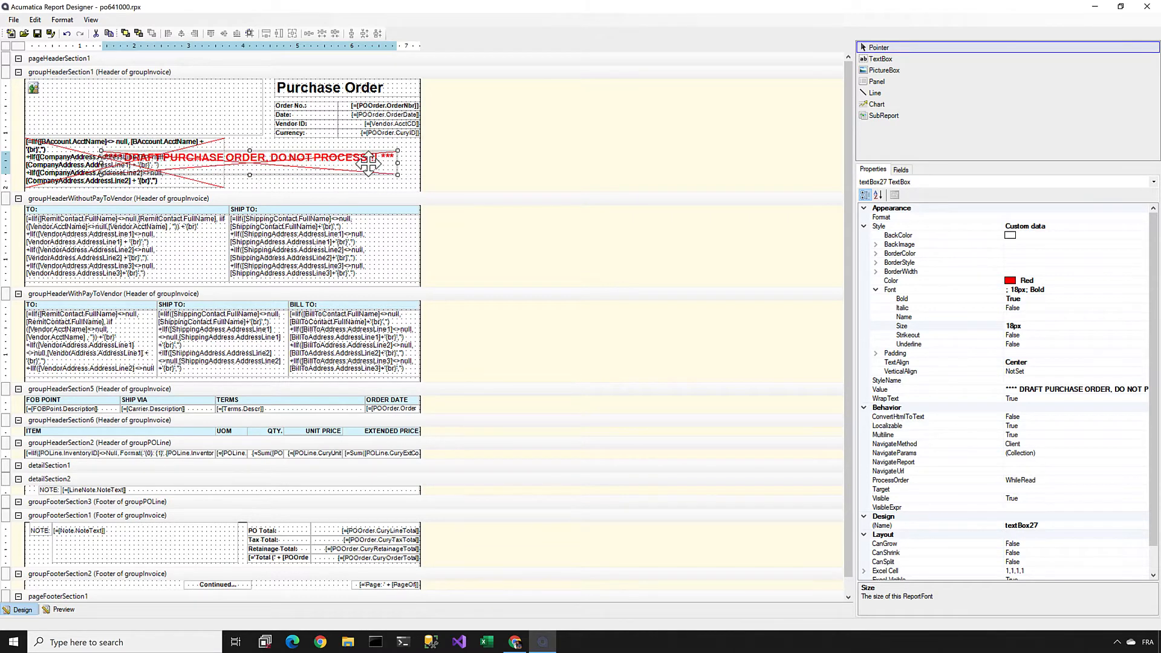
right_click(368, 163)
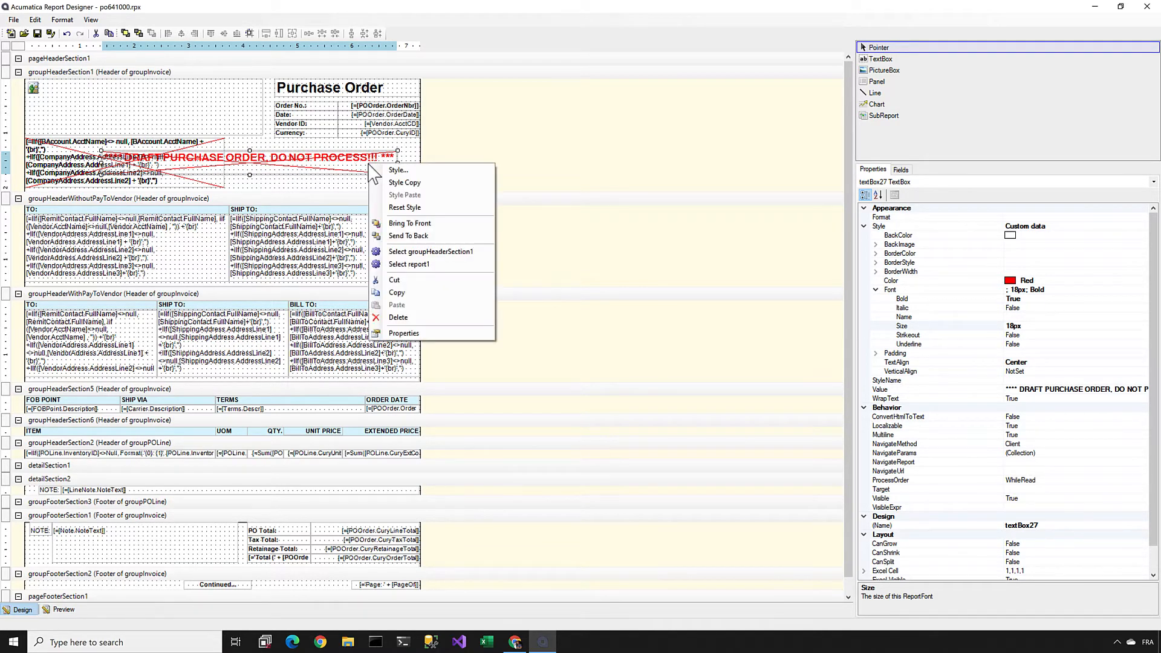
left_click(402, 223)
left_click(266, 188)
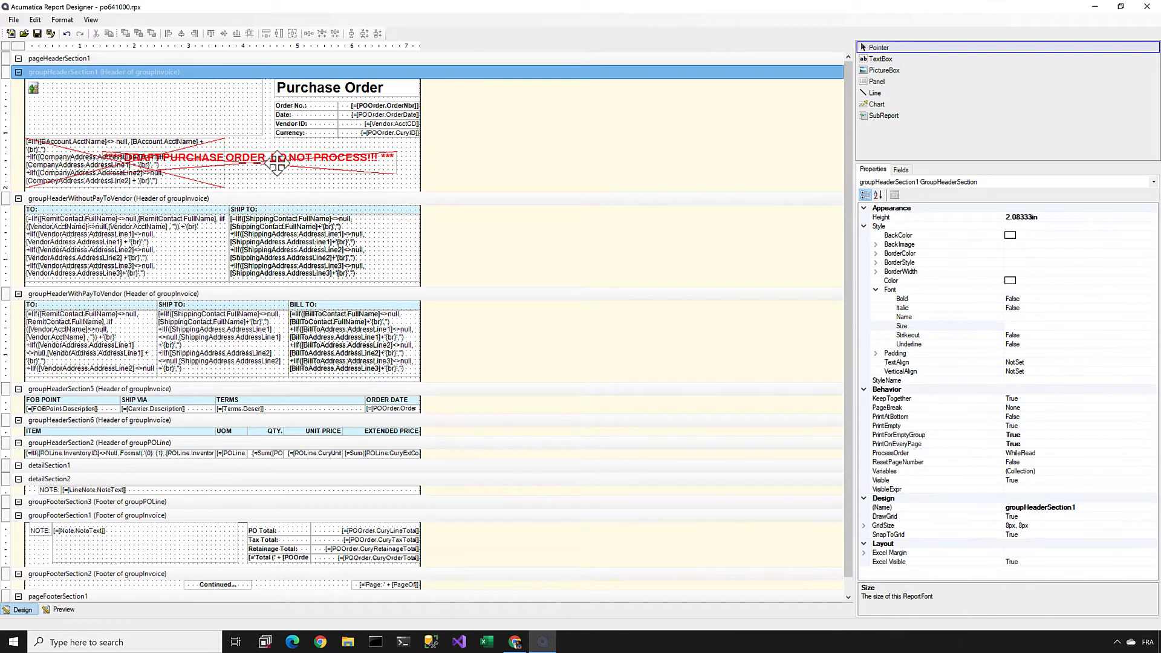
left_click_drag(266, 162, 261, 161)
left_click(271, 186)
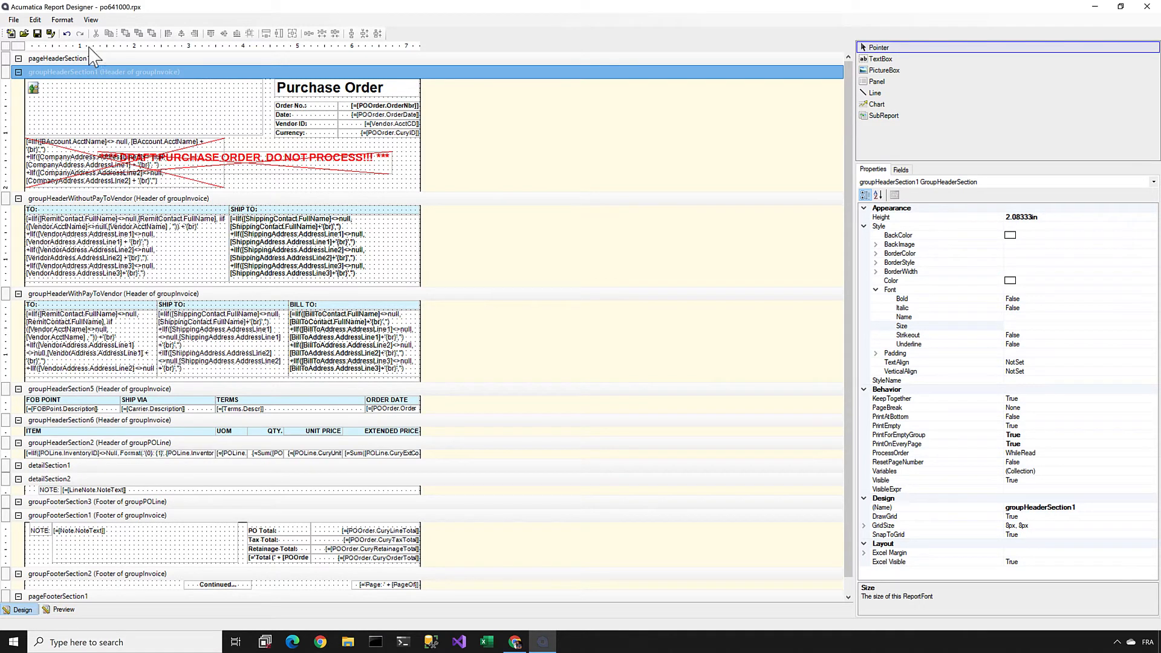
Step: Save the modified report to the server as po641000.rpx
left_click(12, 21)
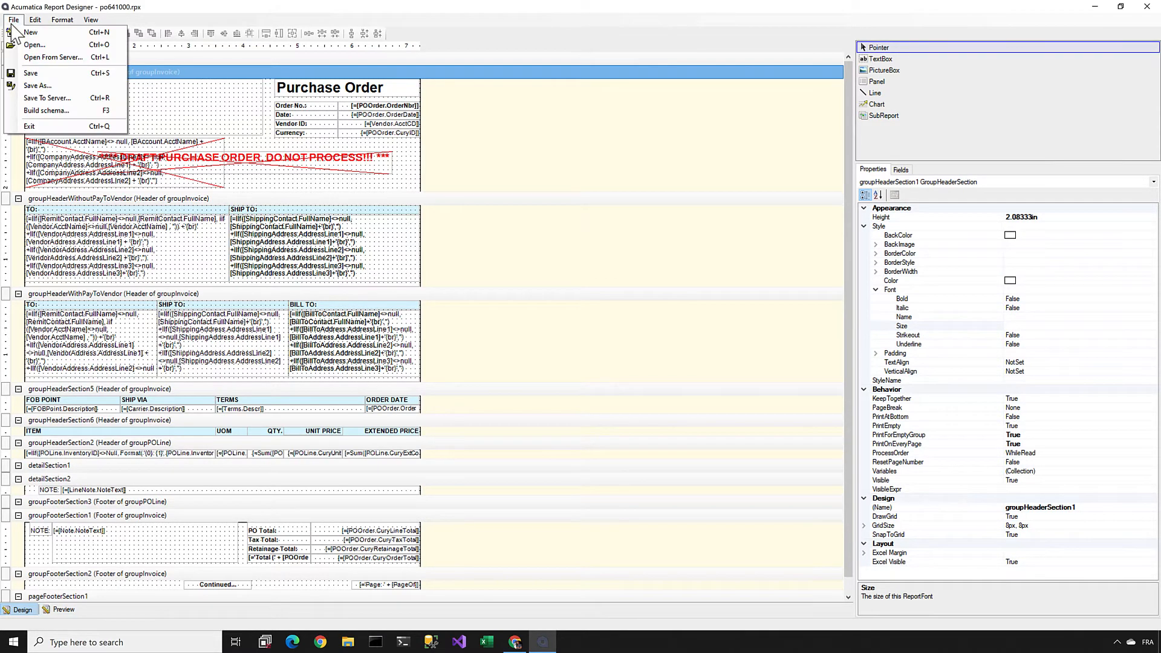
left_click(38, 95)
left_click(665, 372)
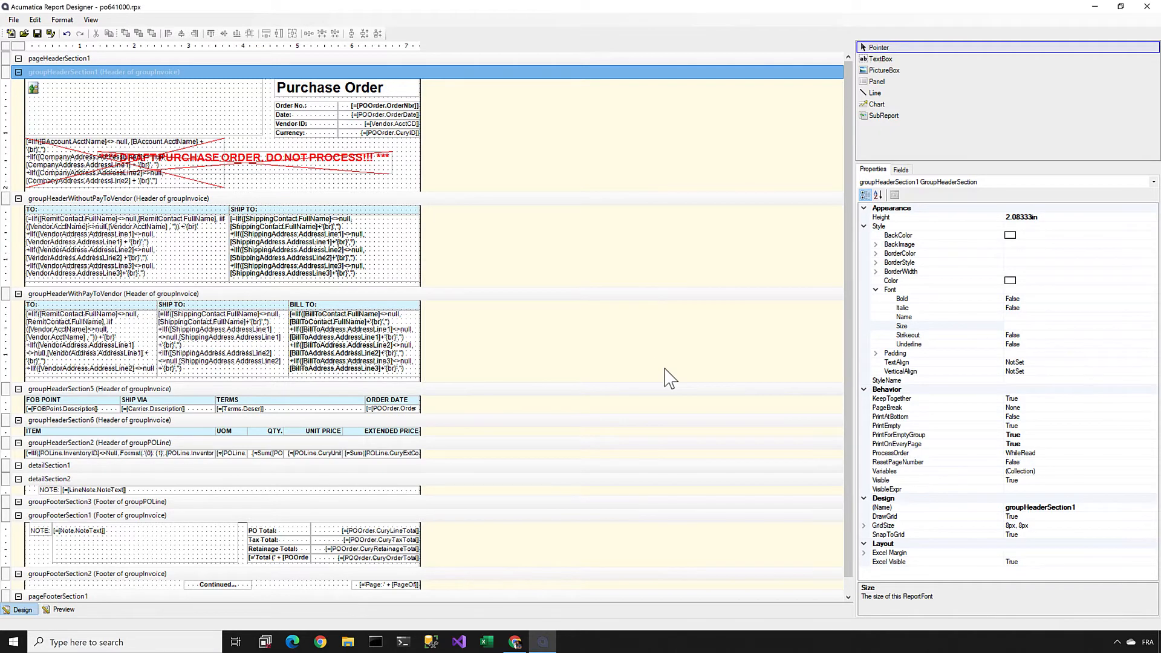
Step: Switch to the browser, check the printed purchase order for the draft notice, and return to the order
key("alt+Tab")
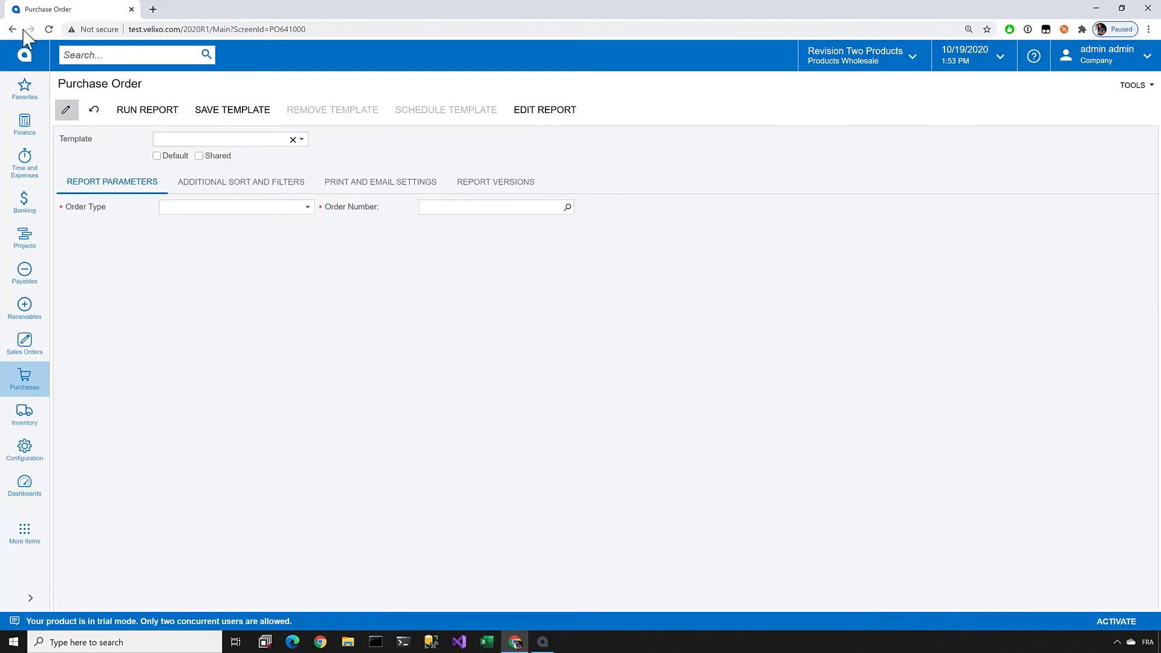
left_click(13, 29)
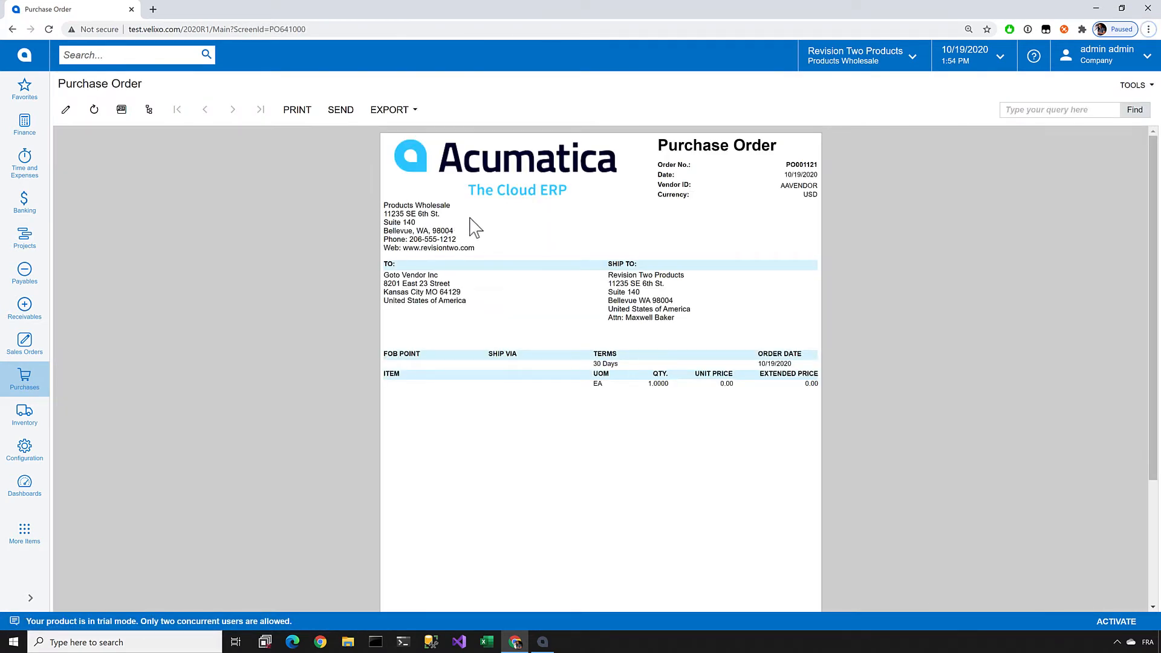
left_click(13, 29)
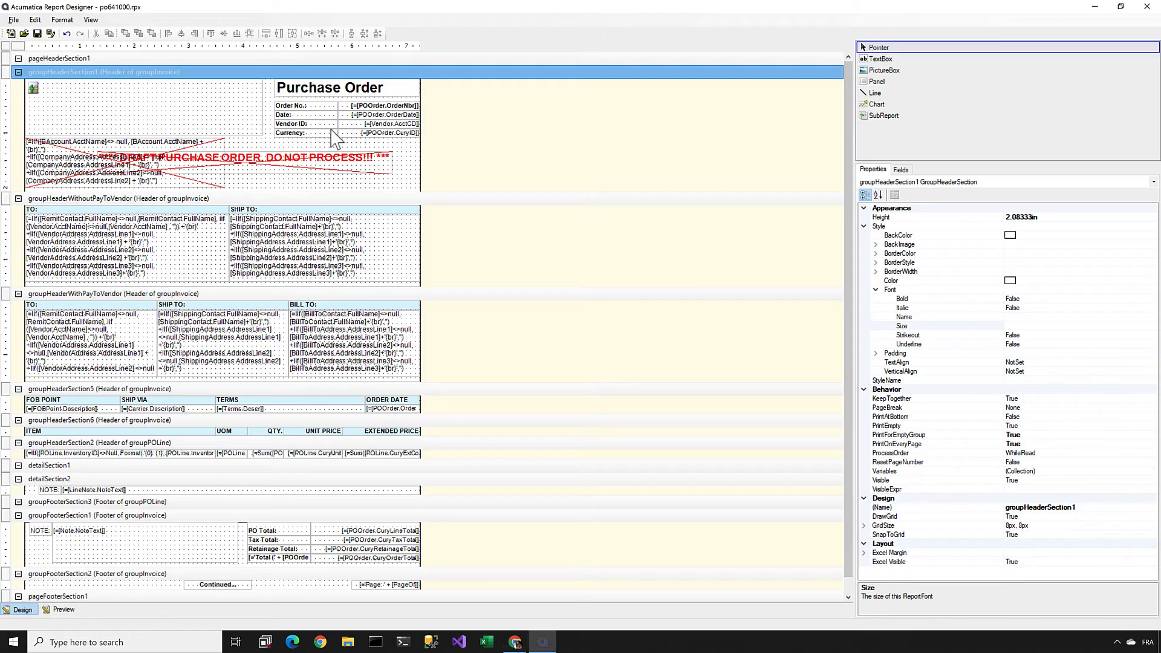
Step: In Report Designer, narrow the draft notice to clear the company address block, make it taller to fit two lines, and position it below Currency
left_click(287, 158)
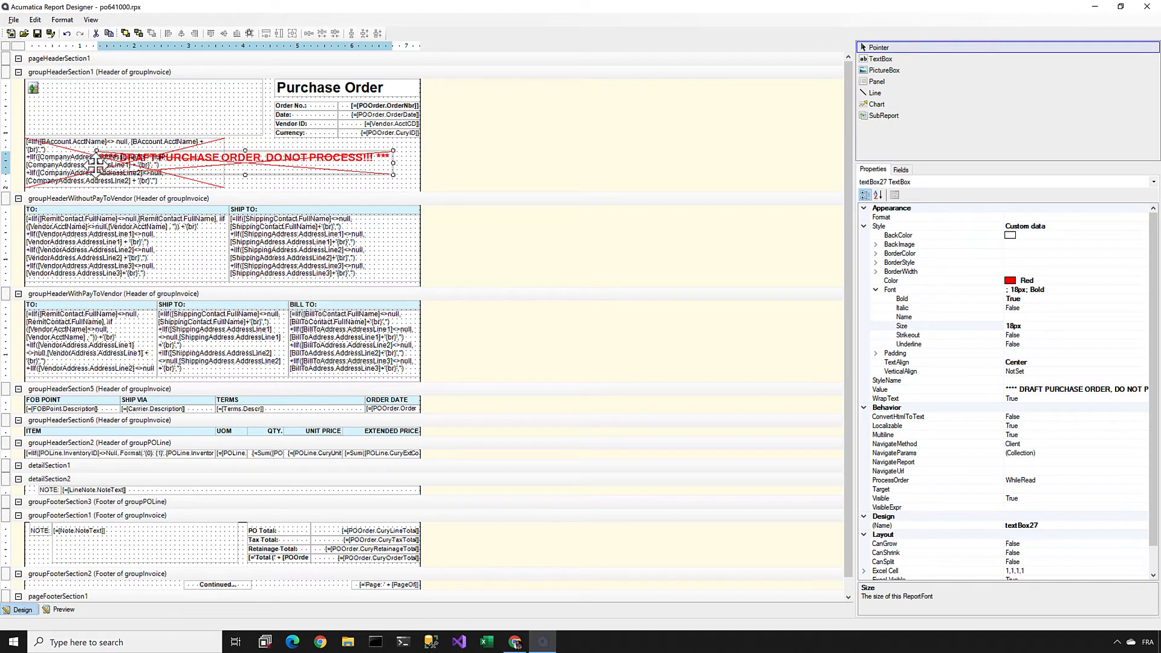
left_click_drag(96, 163, 226, 158)
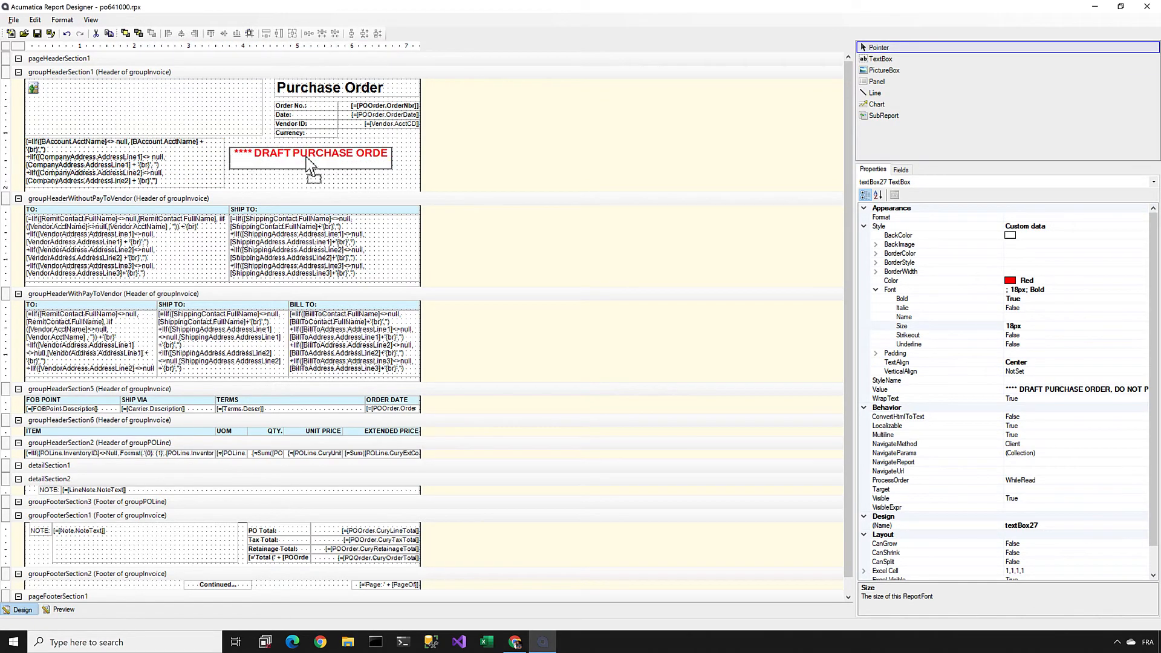
left_click_drag(393, 170, 415, 193)
left_click_drag(322, 193, 311, 173)
Step: Save the report with the repositioned draft notice to the server
left_click(13, 19)
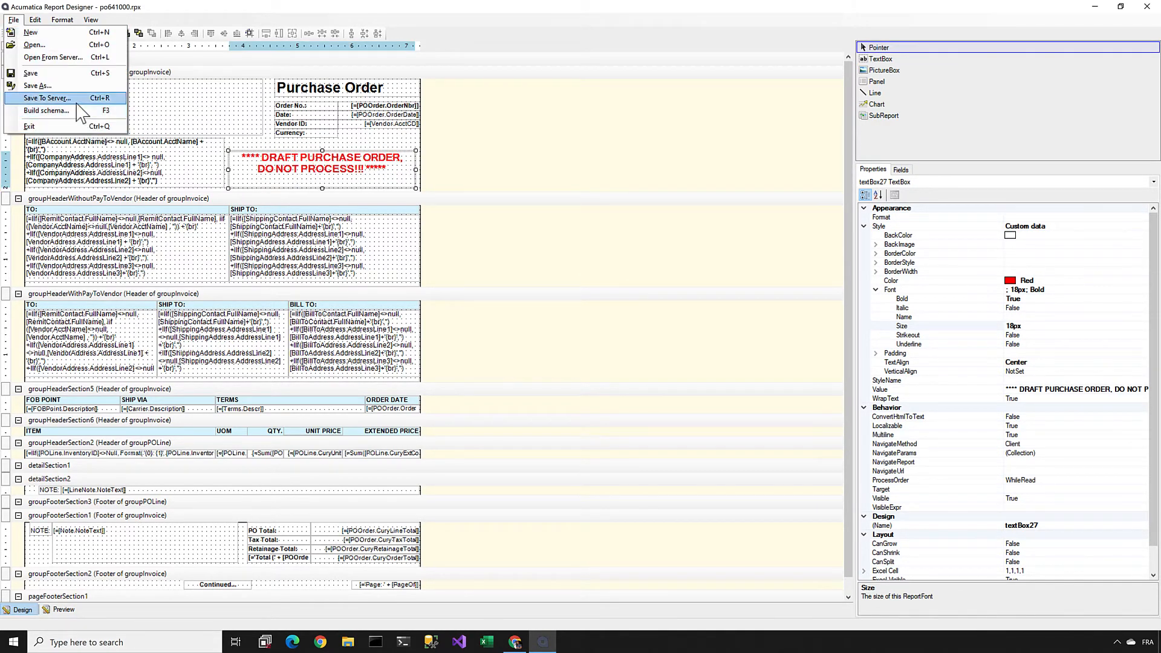
left_click(52, 78)
left_click(663, 371)
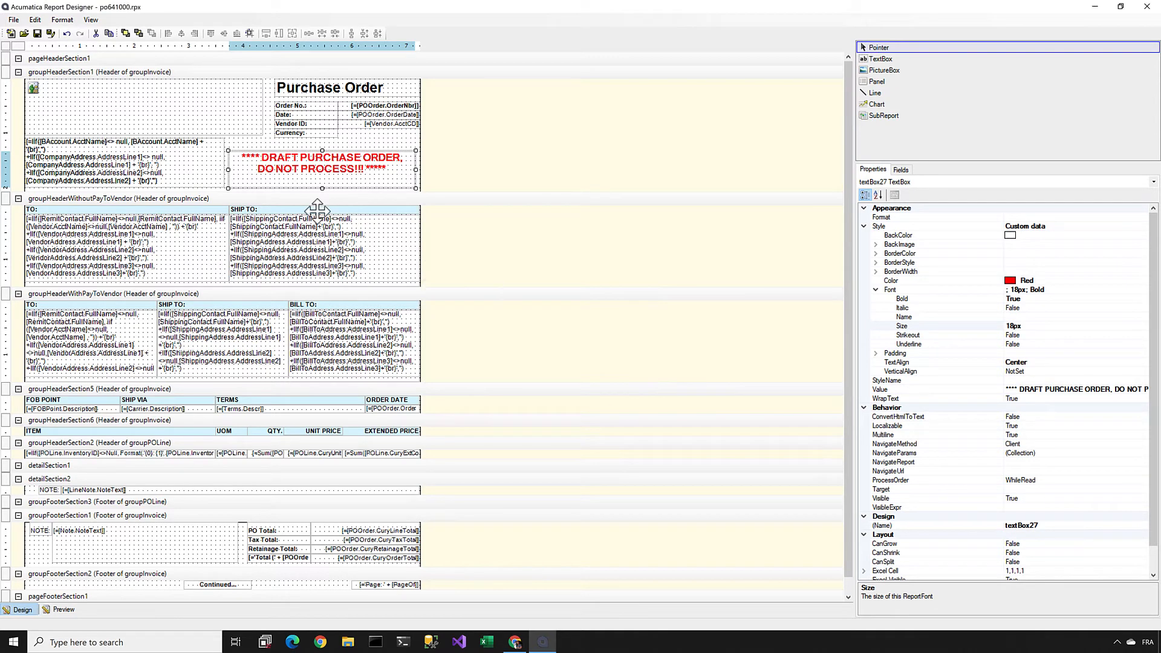
Step: Switch to the browser, print the purchase order, examine the draft notice on the report, and return to the order
key("alt+Tab")
left_click(511, 109)
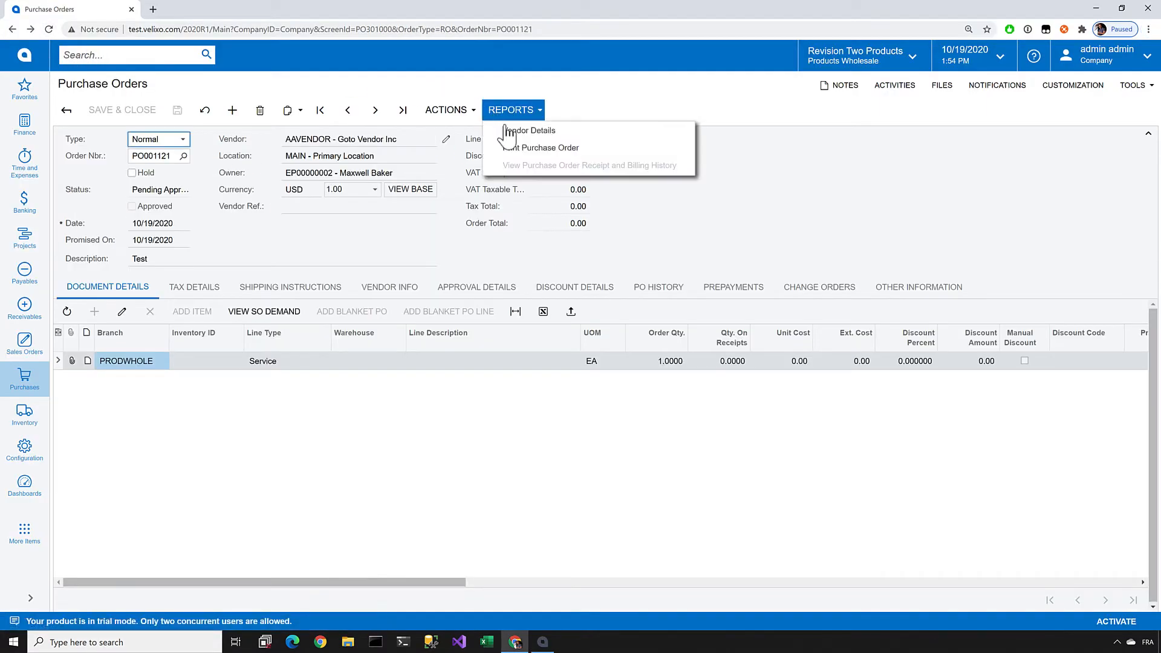
left_click(507, 143)
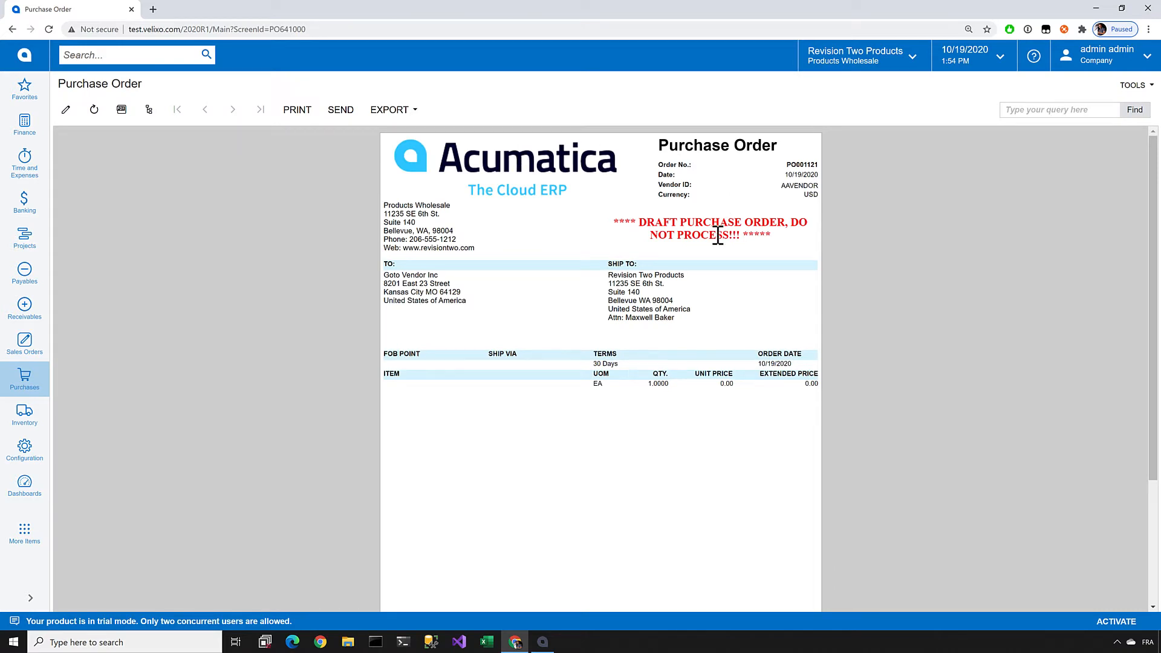
left_click_drag(612, 223, 777, 254)
left_click(781, 255)
left_click(12, 29)
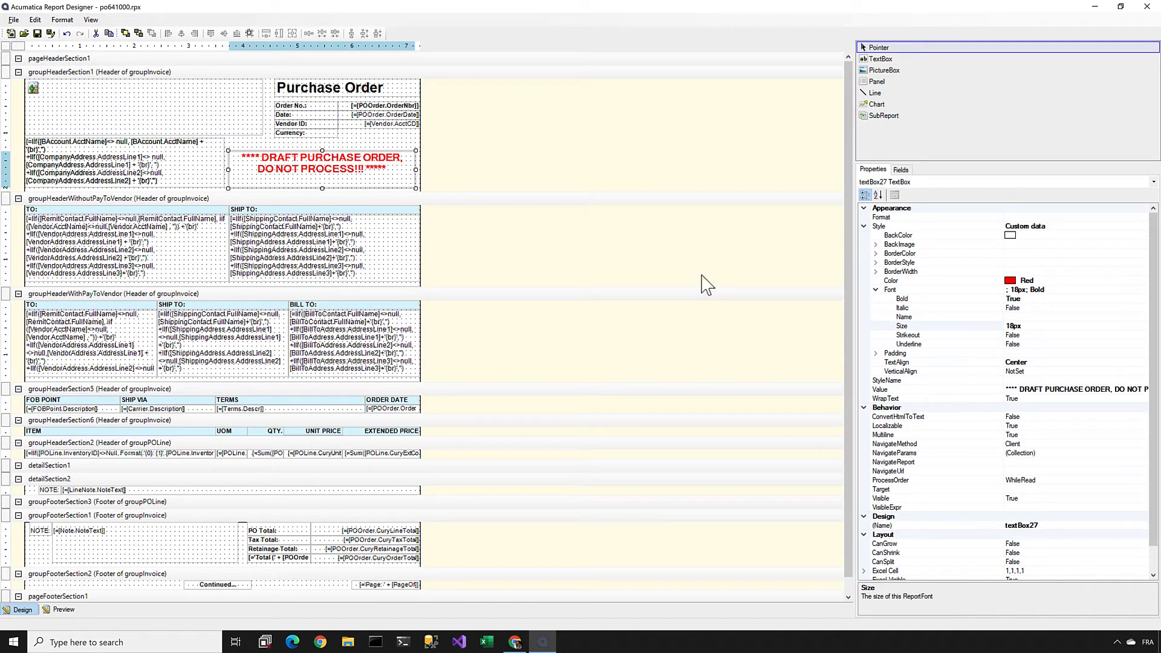
Step: In Report Designer, open the draft notice's VisibleExpr property in the Expression Editor and enter =[POOrder.Approved]
left_click(1025, 508)
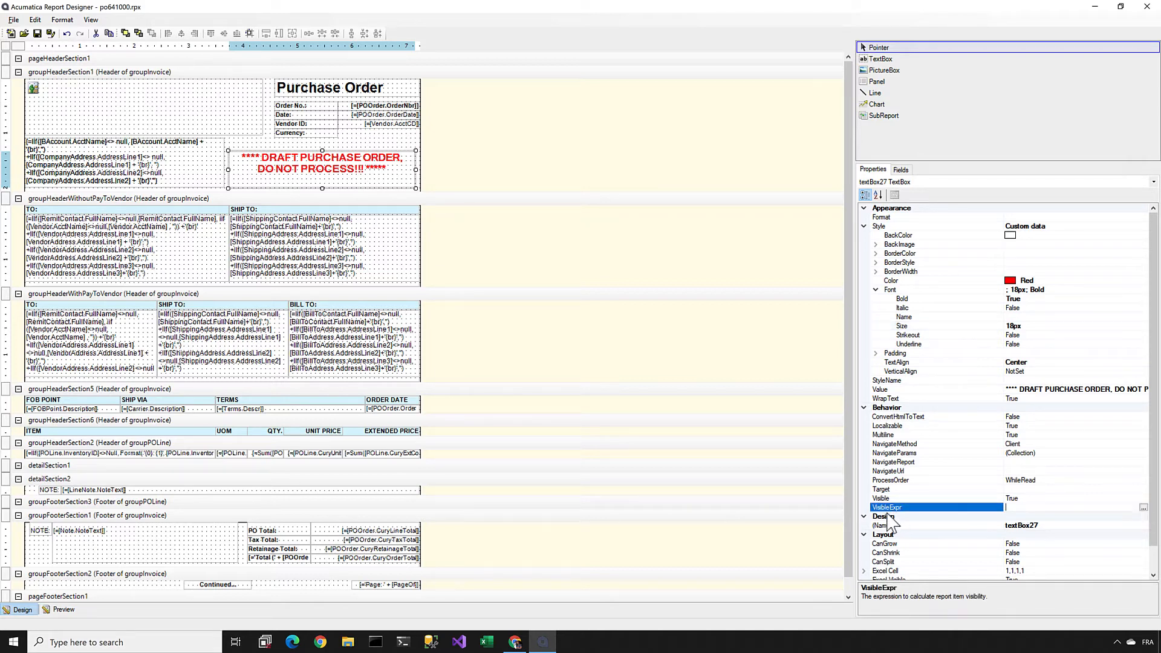
left_click(1143, 507)
left_click_drag(506, 300, 506, 332)
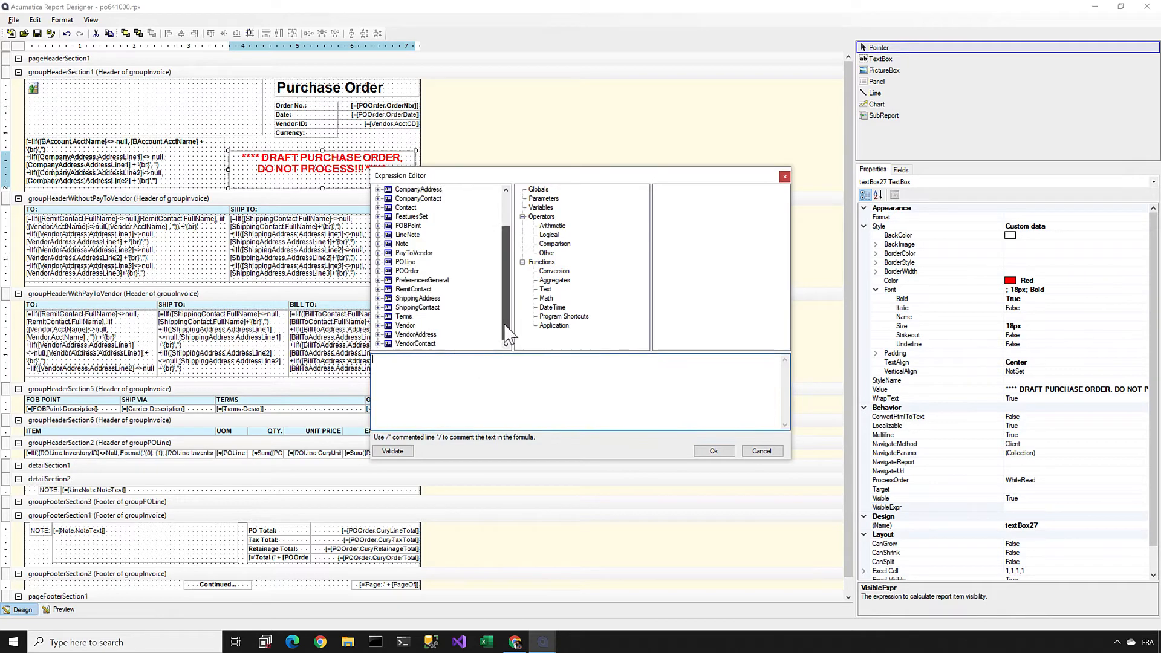
left_click(407, 271)
double_click(407, 270)
double_click(407, 271)
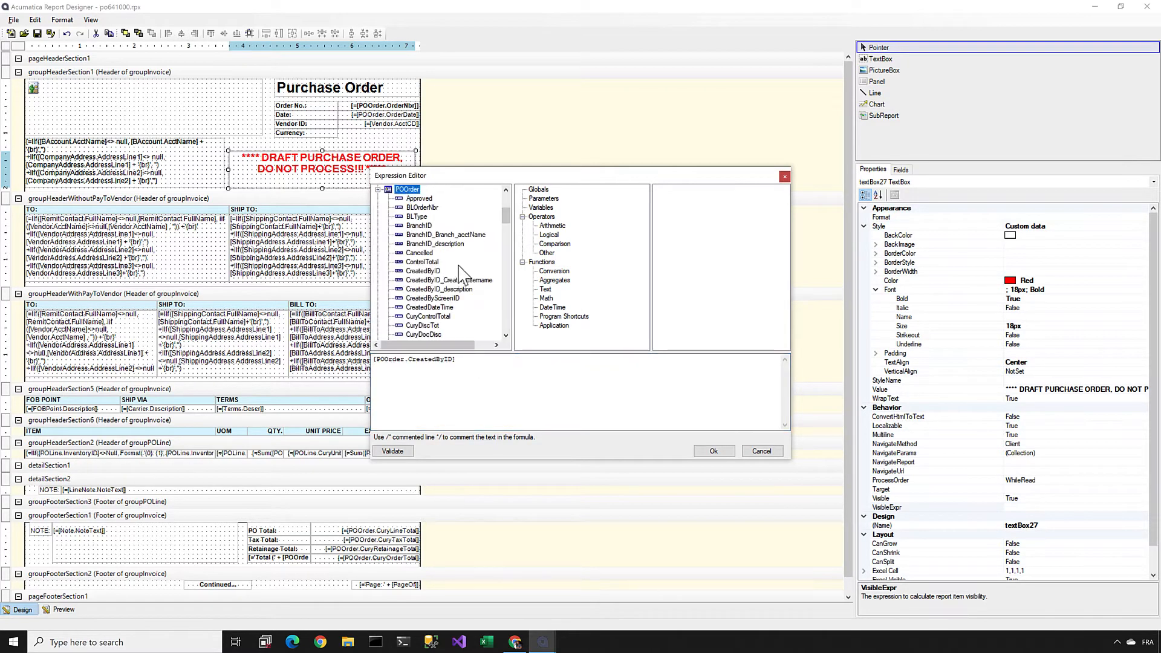
double_click(420, 200)
left_click_drag(454, 359, 374, 359)
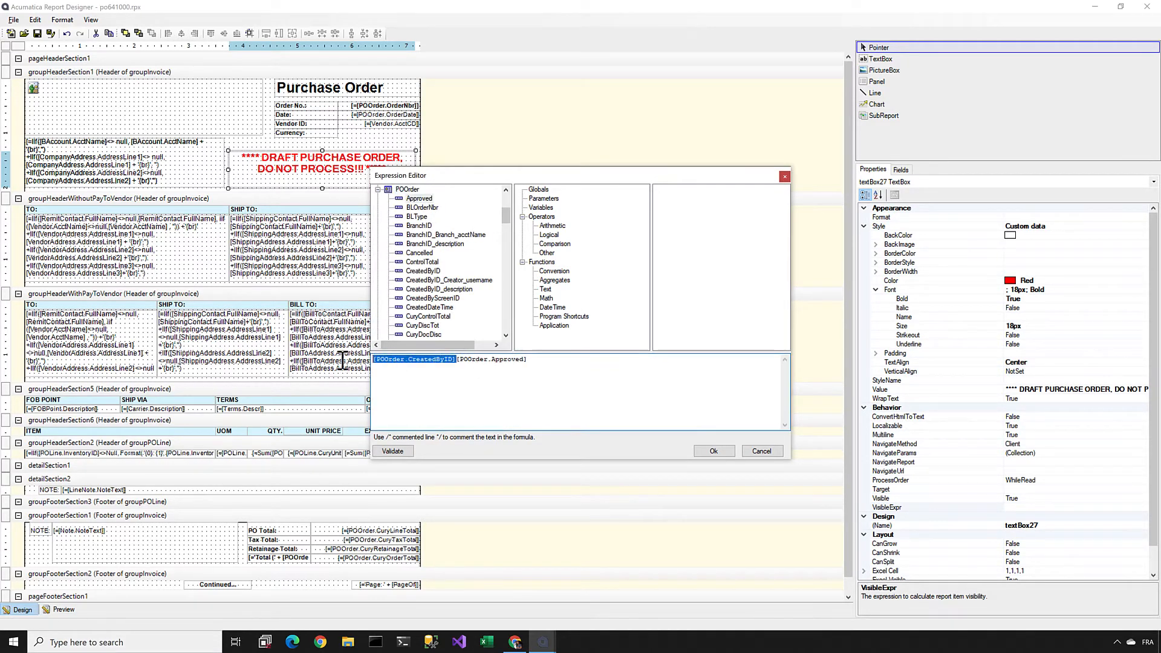
key("Delete")
type("=")
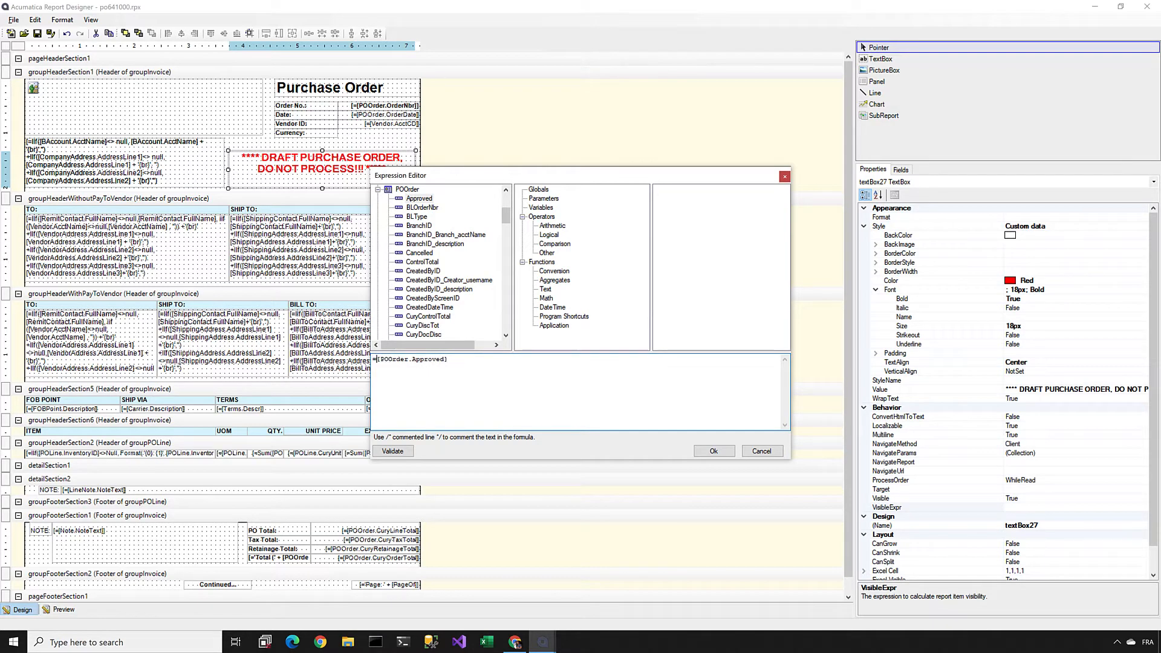
Step: Negate the visibility expression to =Not [POOrder.Approved], validate it, and accept it
left_click_drag(457, 361, 306, 351)
left_click(395, 380)
left_click(507, 374)
left_click(550, 234)
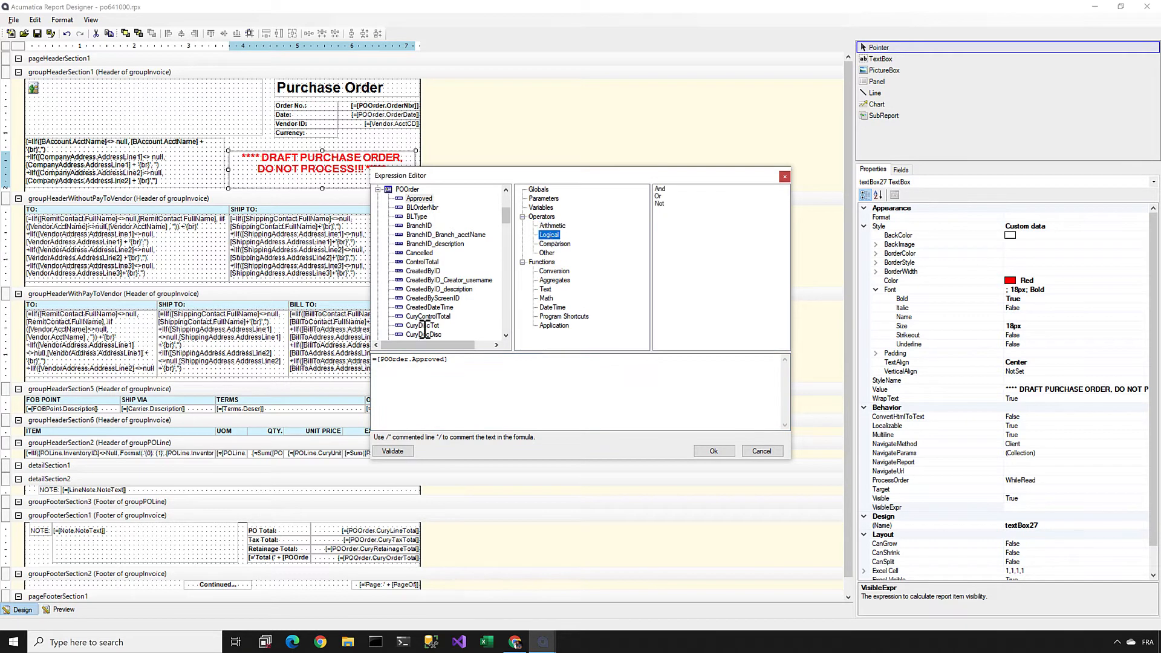
left_click(377, 361)
type("Not")
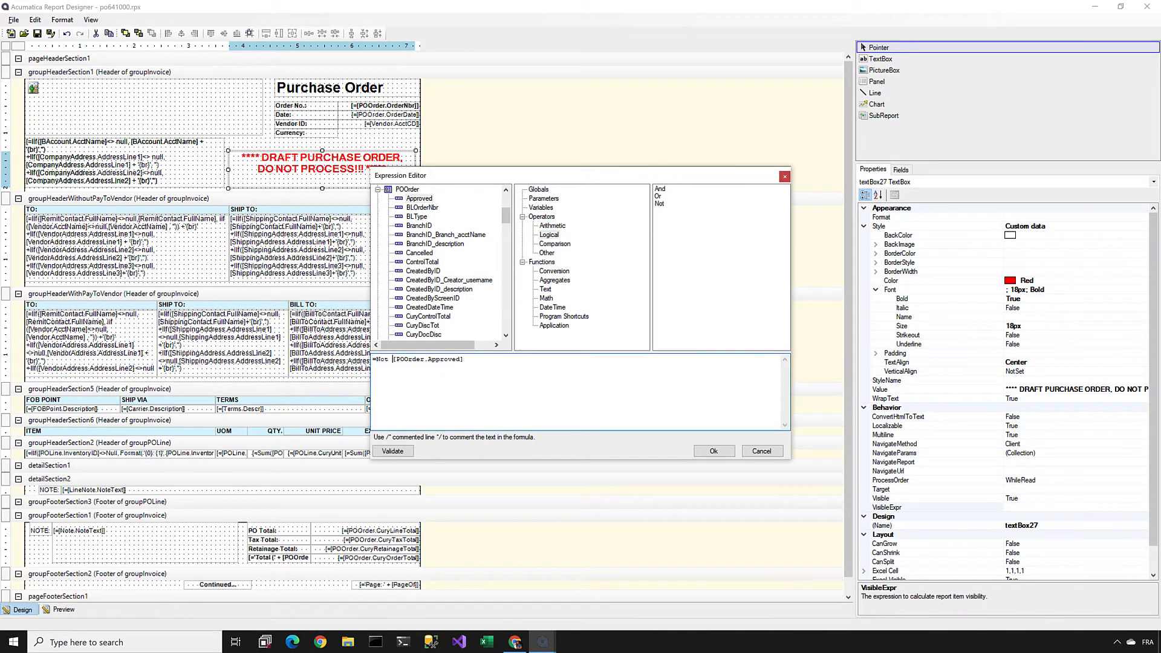
left_click(392, 452)
left_click(707, 452)
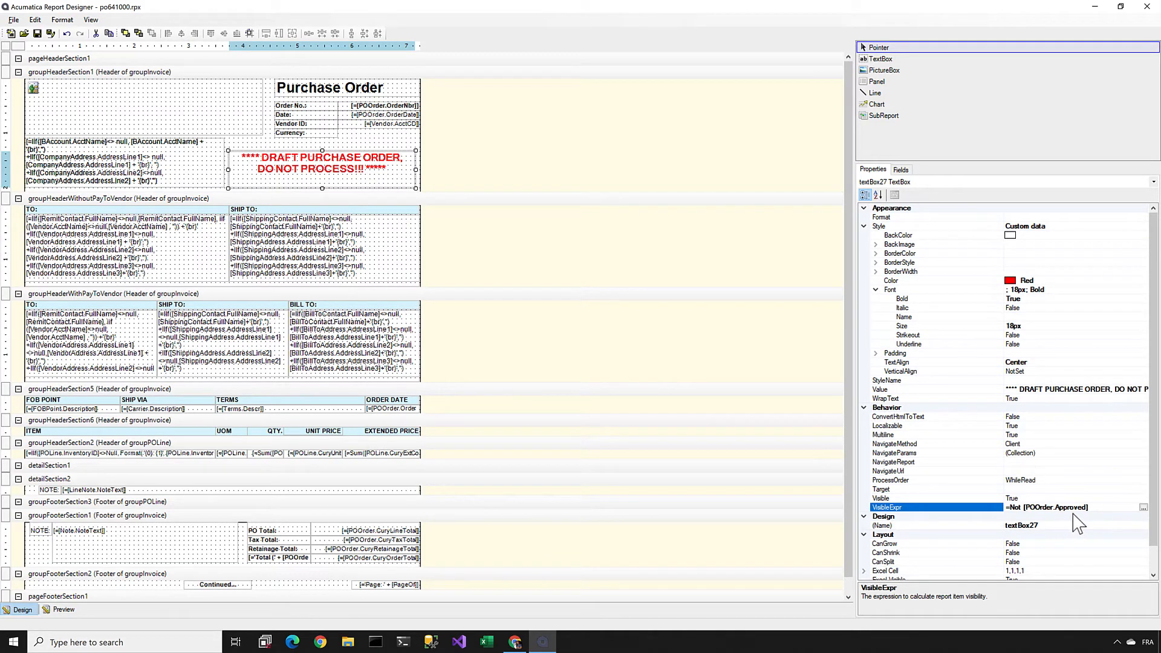
Step: Save the report with the approval-based visibility expression to the server
left_click(13, 20)
left_click(52, 98)
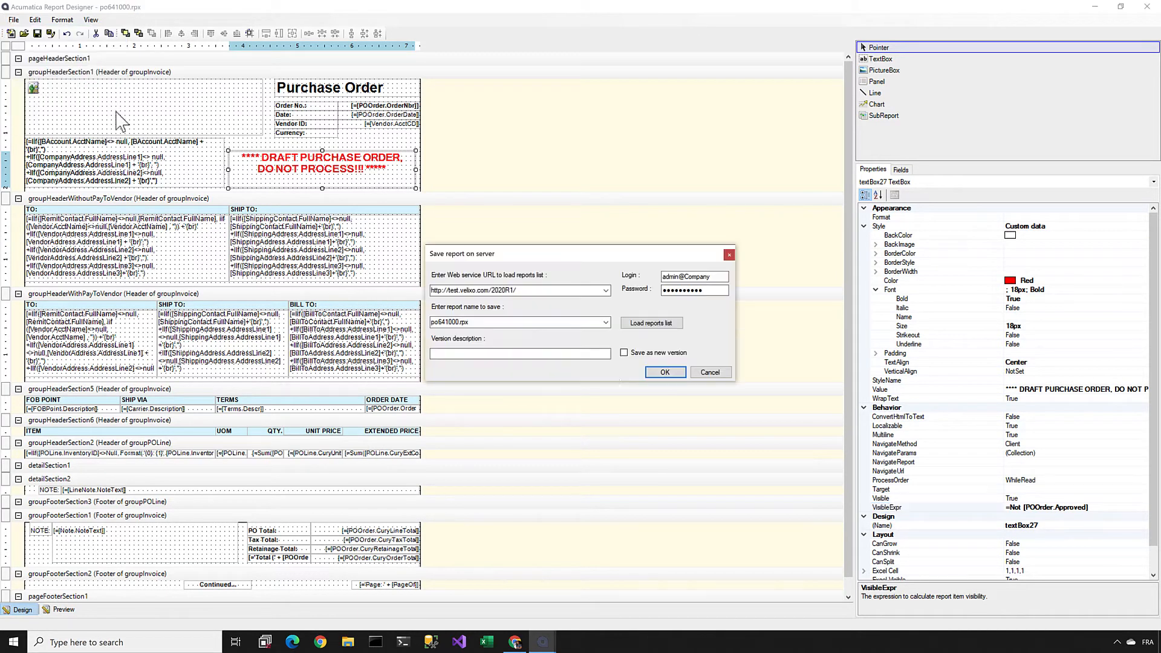
left_click(672, 375)
Step: Switch to the browser, print the unapproved purchase order, and return to the order
key("alt+Tab")
left_click(508, 109)
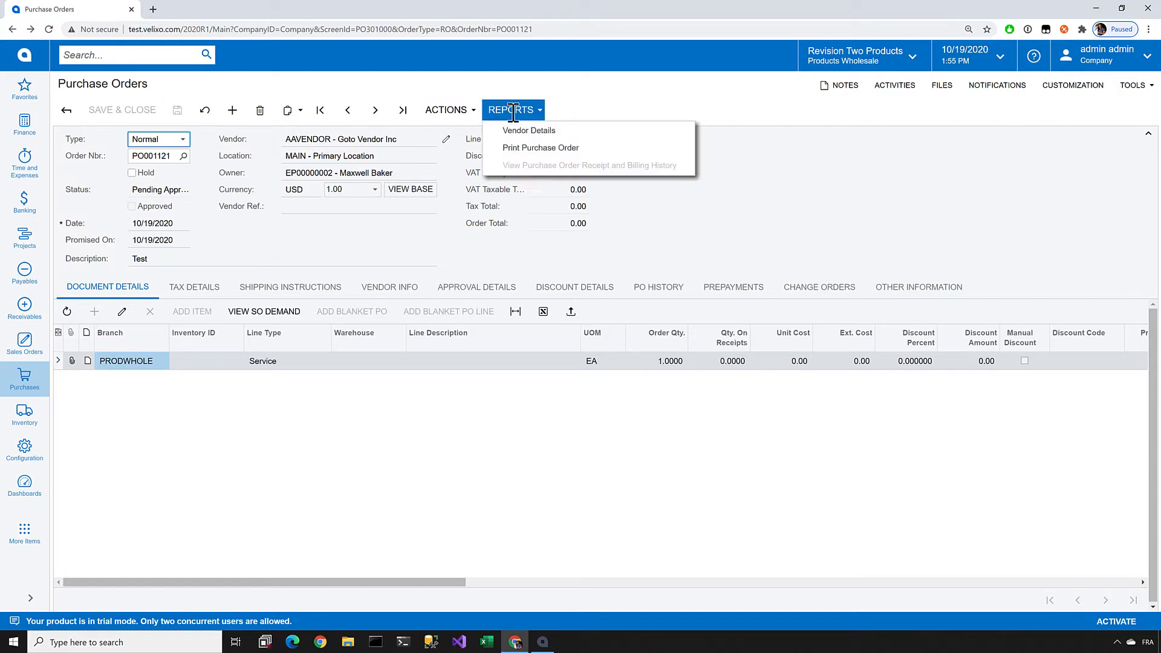
left_click(518, 145)
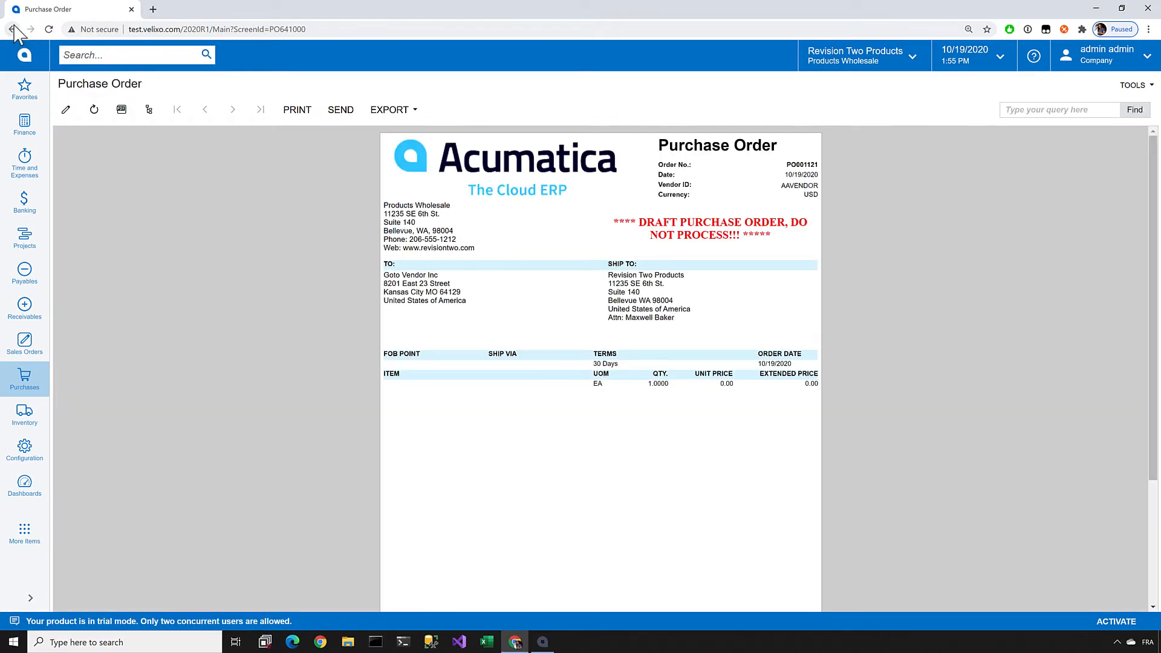
left_click(12, 29)
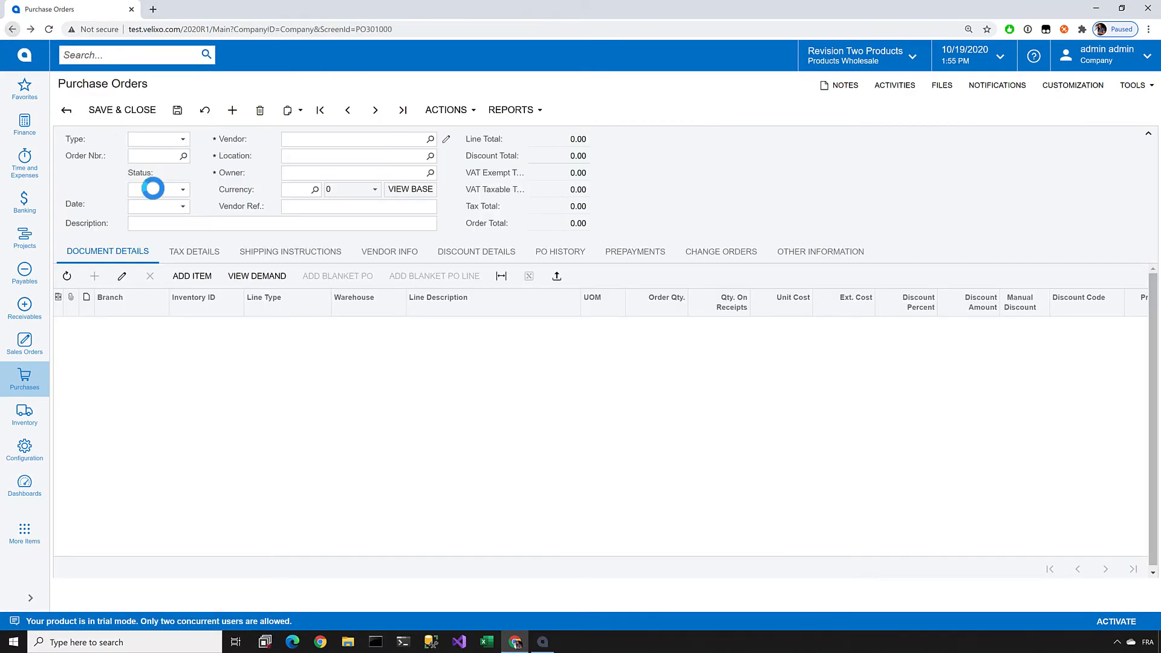
Step: Approve the purchase order and print it to check the draft notice
left_click(447, 112)
left_click(454, 129)
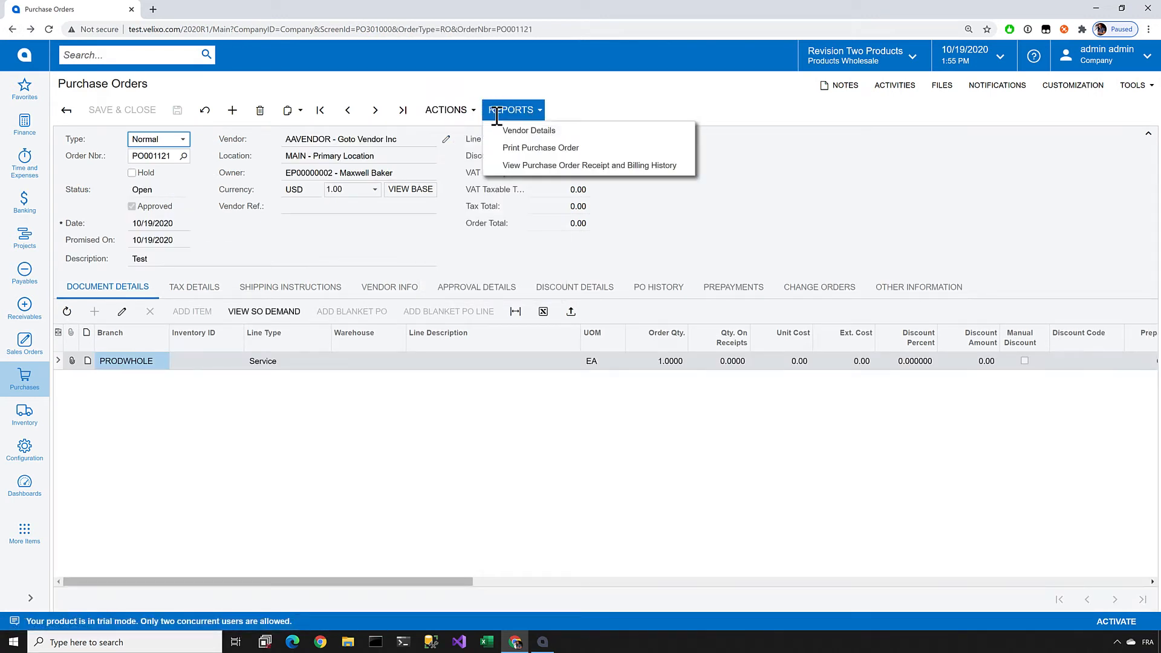
left_click(517, 148)
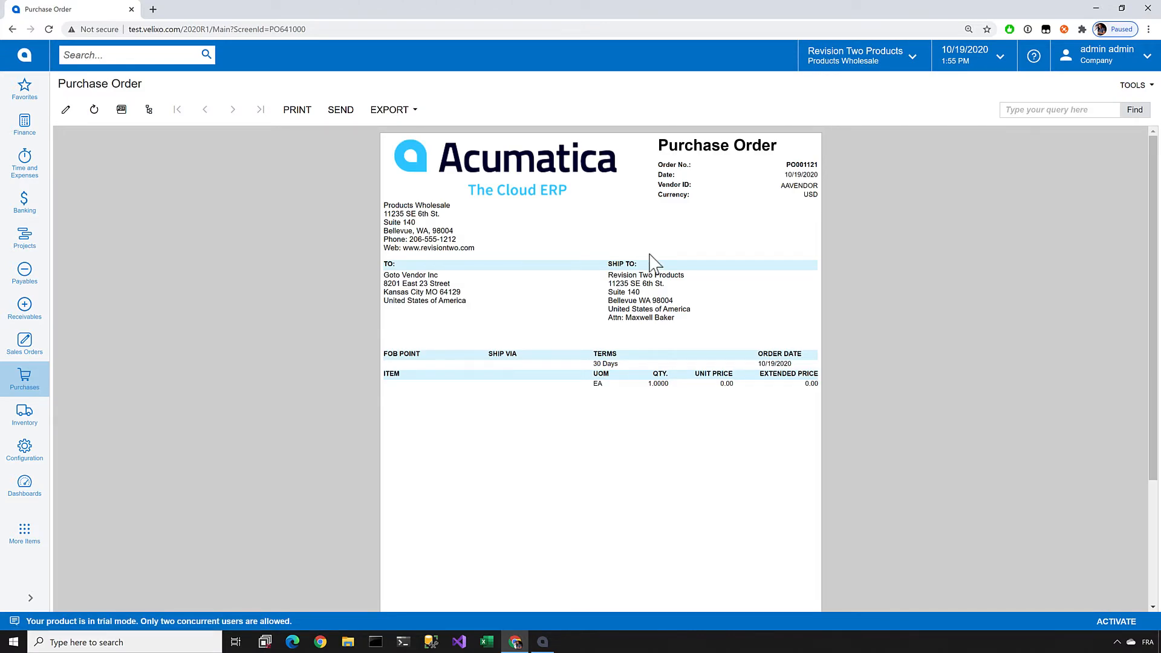
Step: In Report Designer, extend the draft notice's visibility expression to =Not [POOrder.Approved] And Not [POOrder.Hold], validate it, and accept it
key("alt+Tab")
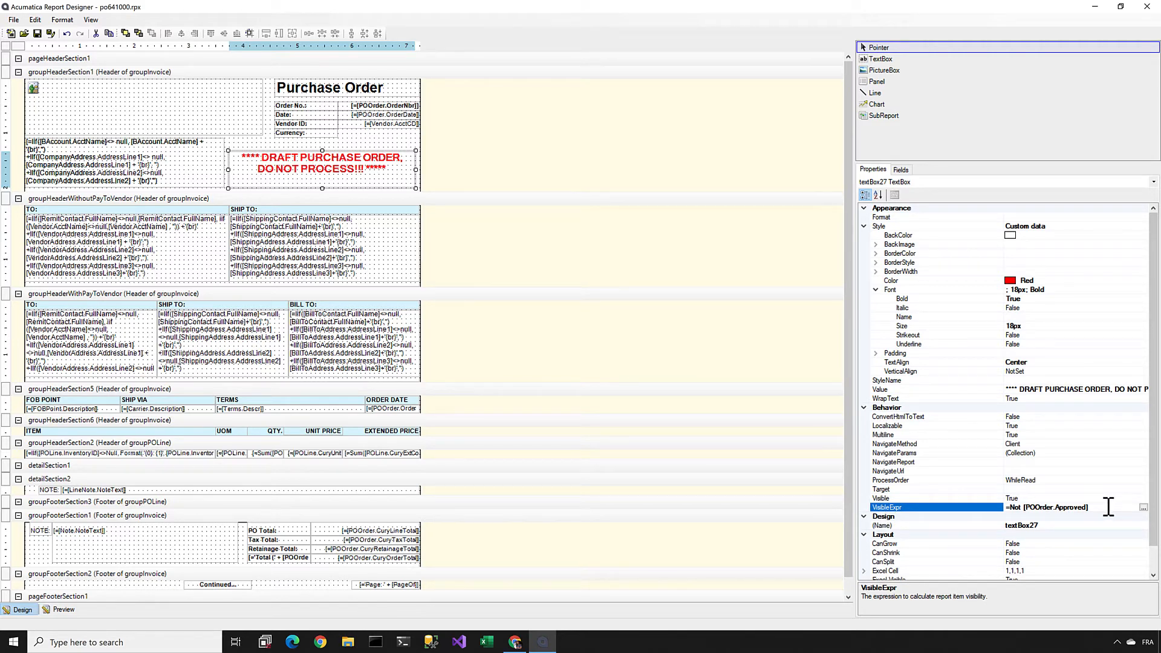
left_click(1143, 508)
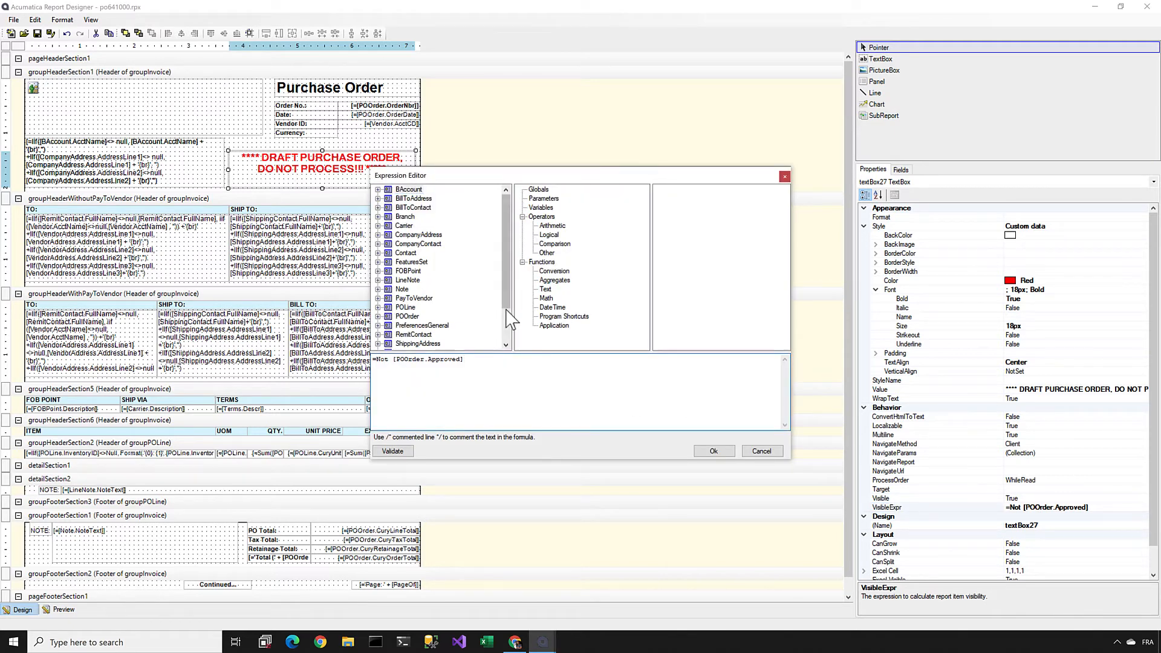
left_click(378, 316)
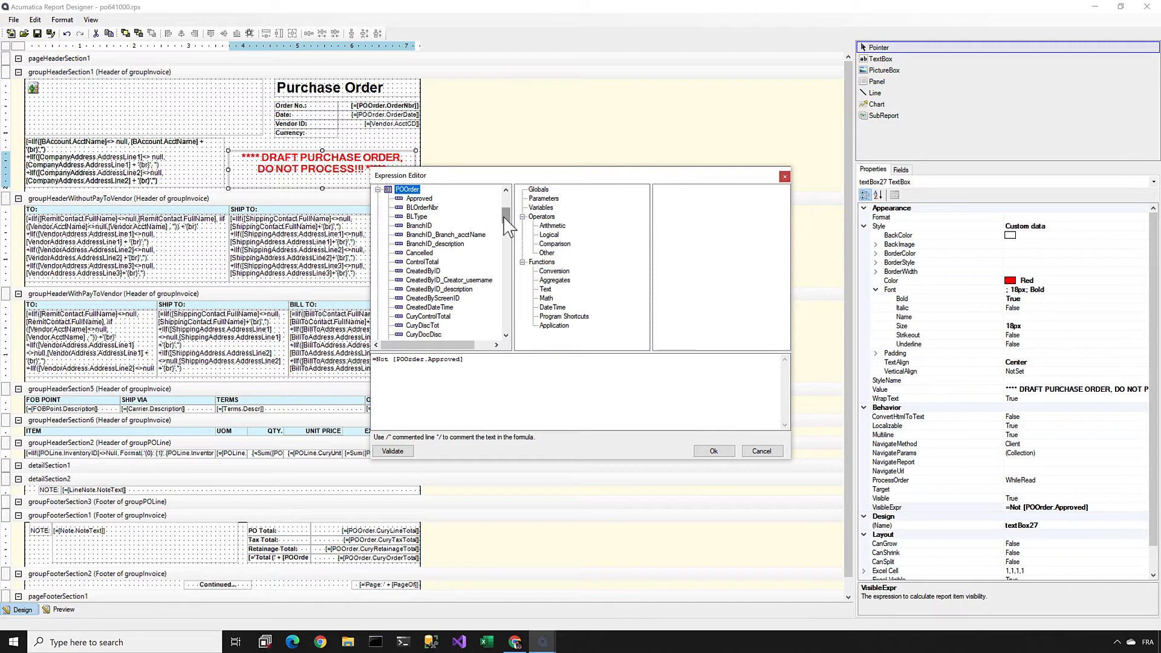
left_click_drag(506, 224, 507, 244)
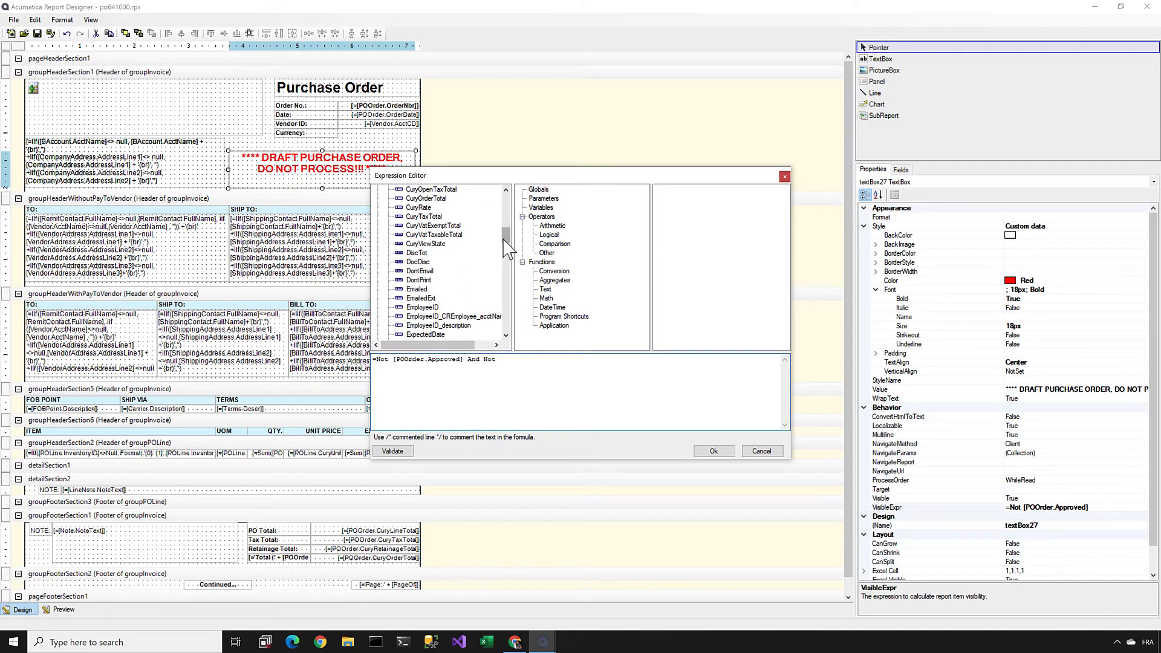
left_click_drag(507, 235, 506, 250)
double_click(412, 243)
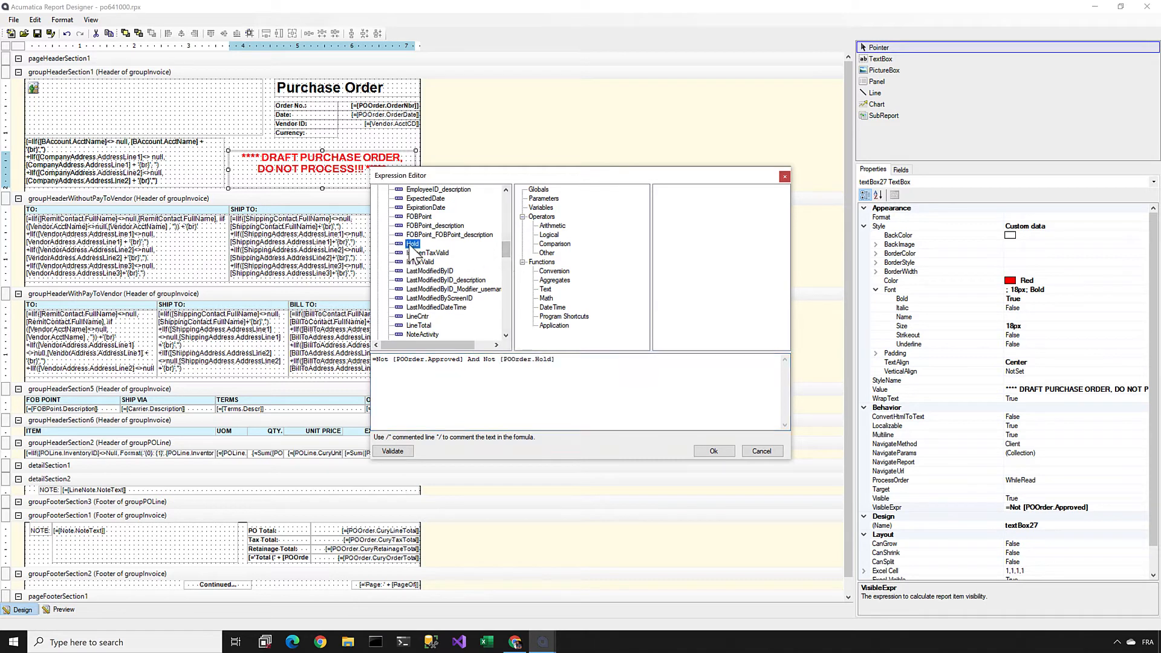
left_click(392, 451)
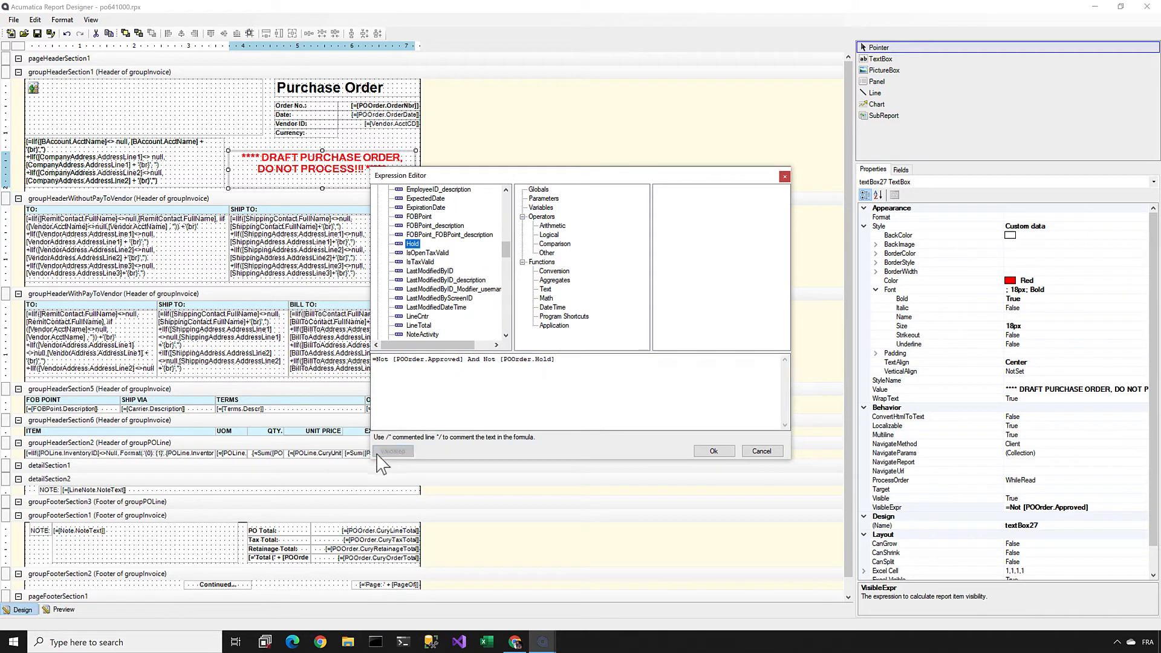
left_click(714, 451)
Step: Save the report with the combined approval and hold condition to the server
left_click(13, 20)
left_click(85, 111)
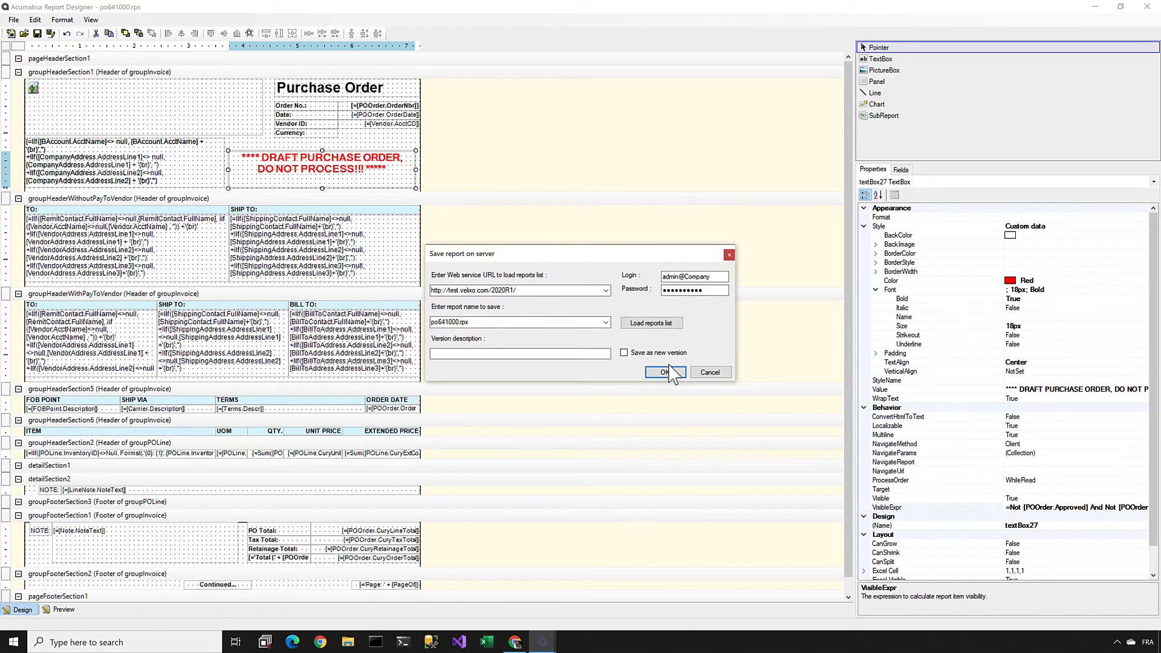
left_click(668, 371)
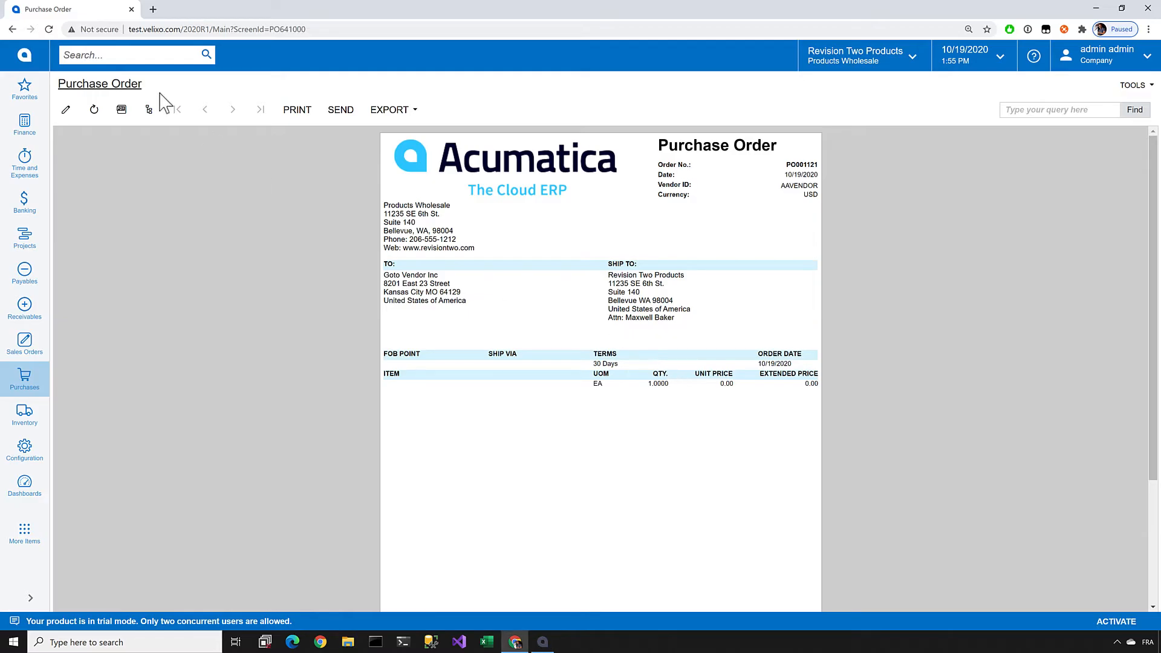
Step: Return to the purchase order, put it on hold, and print it to check the draft notice
left_click(12, 29)
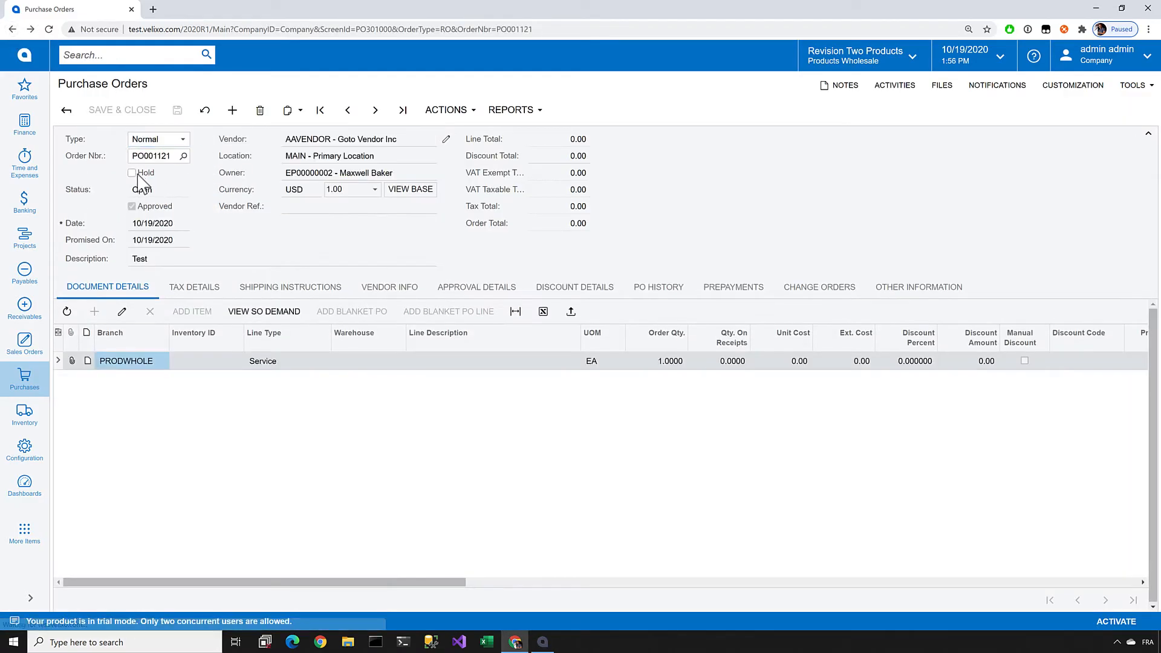
left_click(132, 173)
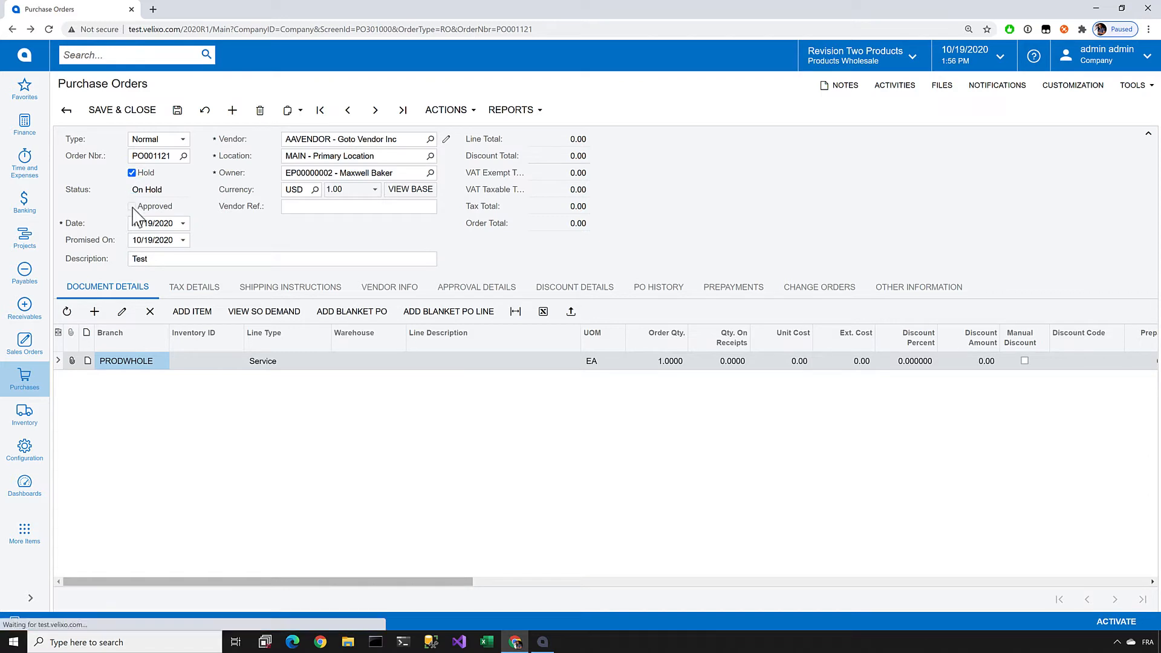
left_click(511, 109)
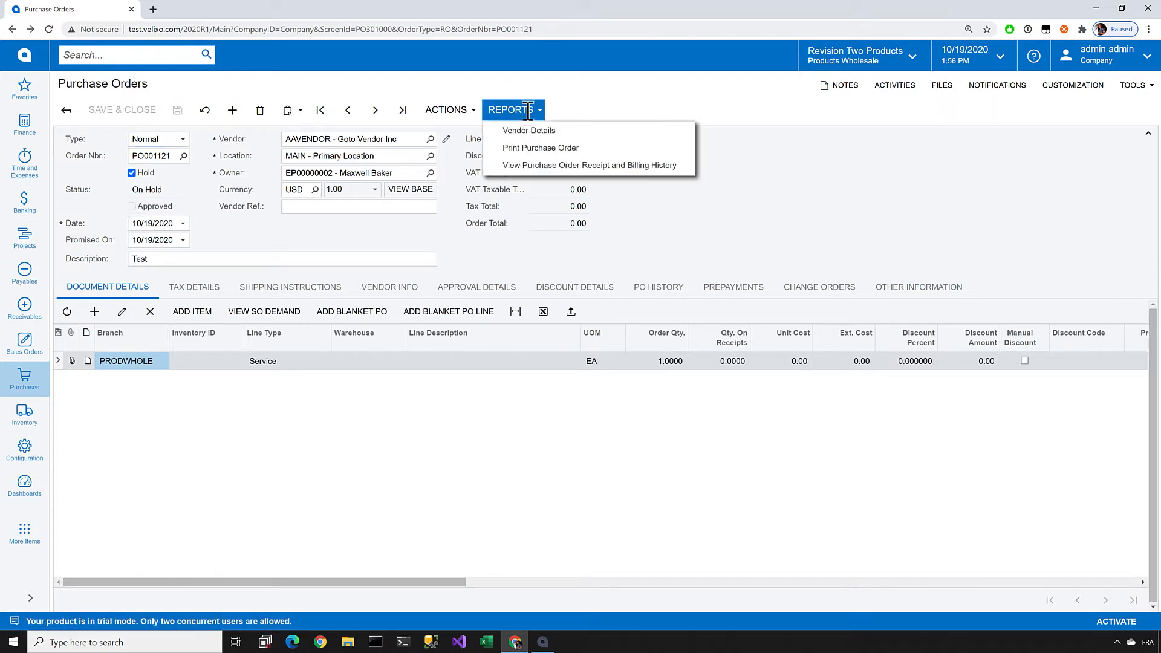
left_click(525, 152)
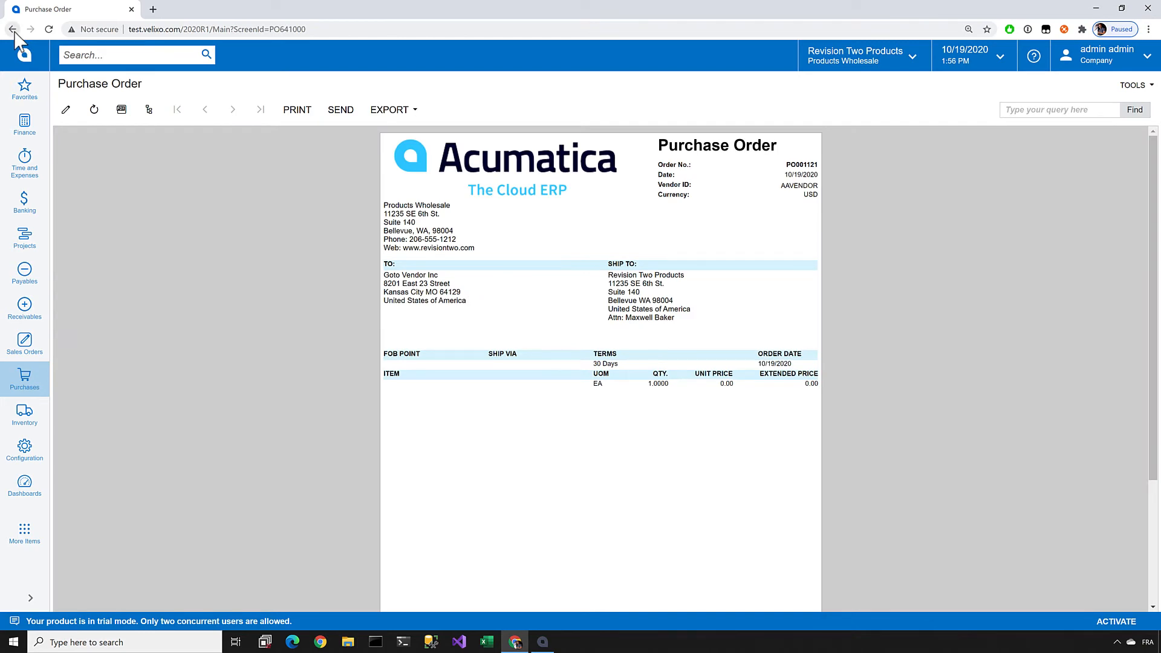
left_click(13, 31)
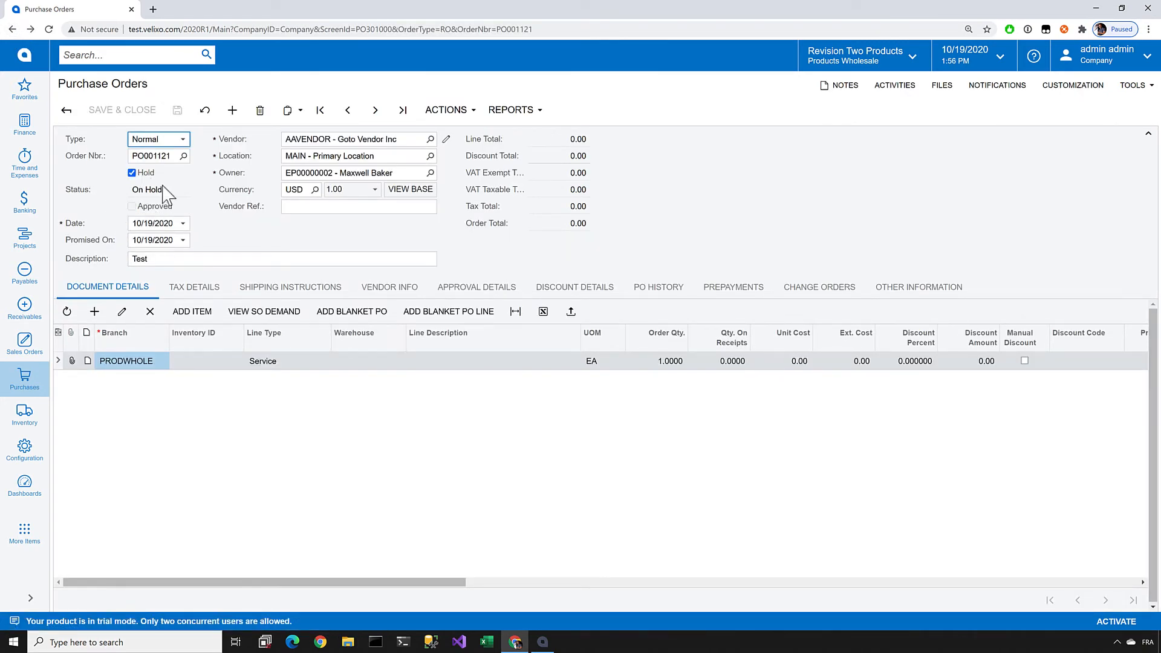
Step: In Report Designer, remove the hold condition from the draft notice's visibility expression, leaving =Not [POOrder.Approved], and accept it
key("alt+Tab")
left_click(1143, 507)
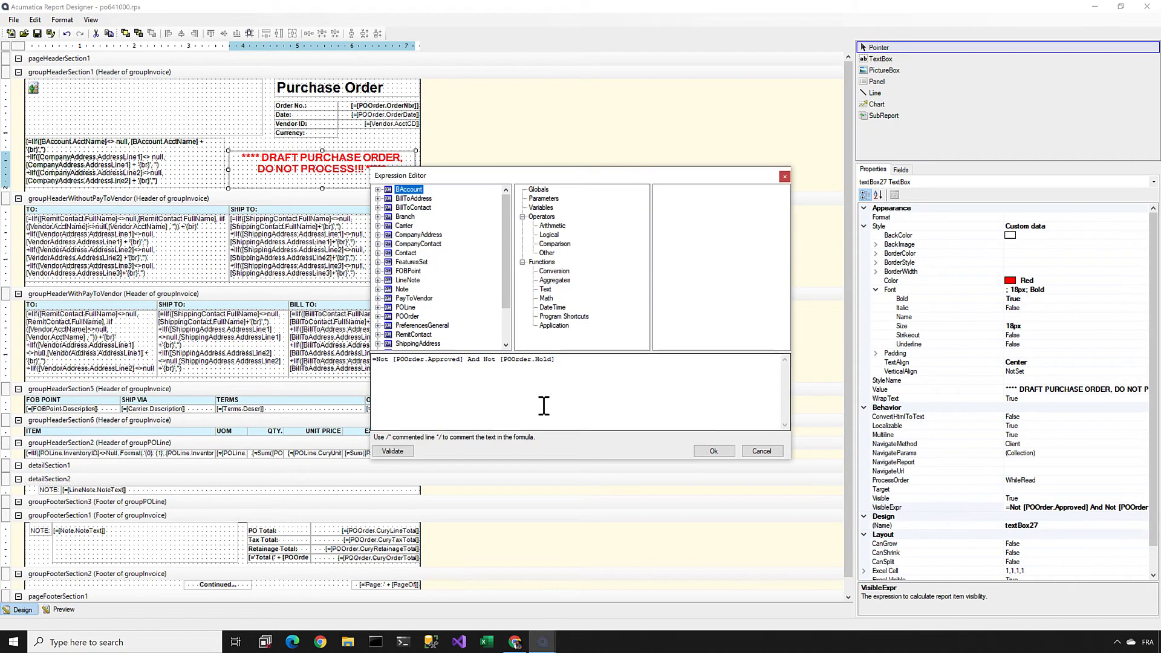
left_click_drag(556, 359, 463, 375)
key("Delete")
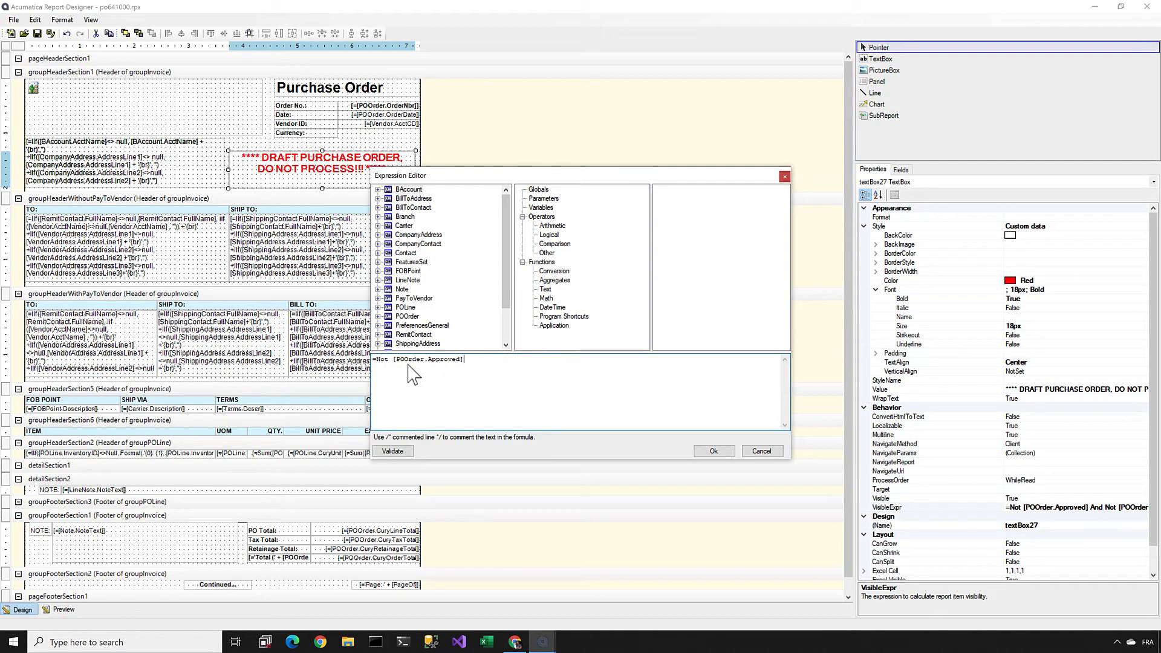
left_click(705, 451)
Step: Save the report with the approval-only visibility condition to the server
left_click(13, 19)
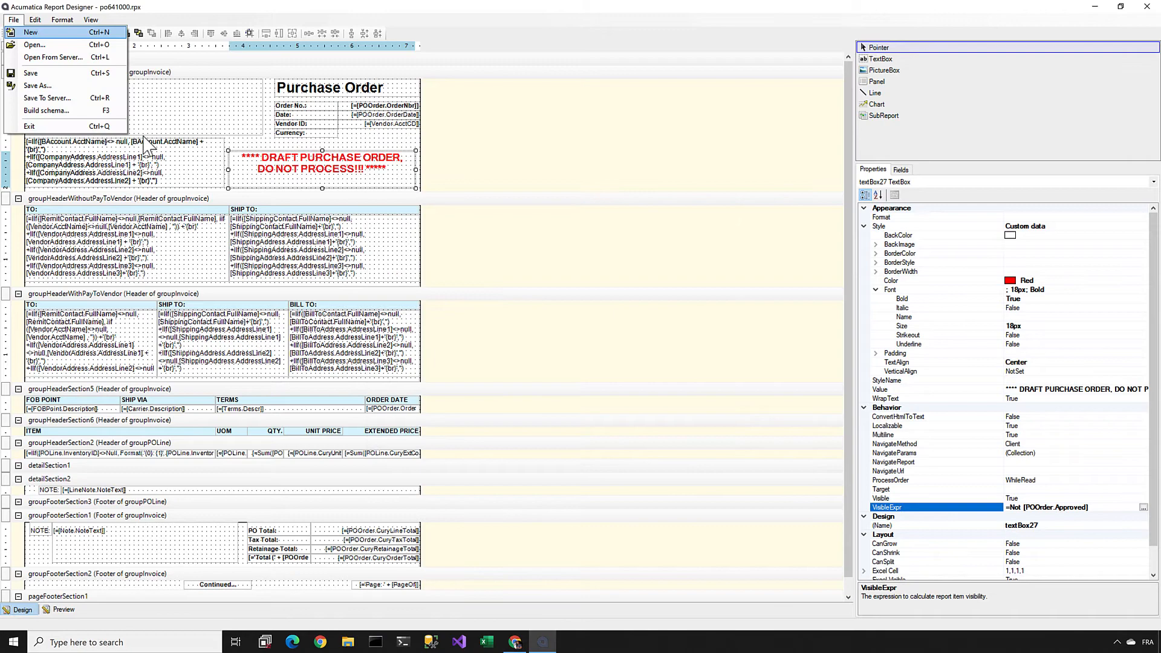
left_click(67, 98)
left_click(667, 373)
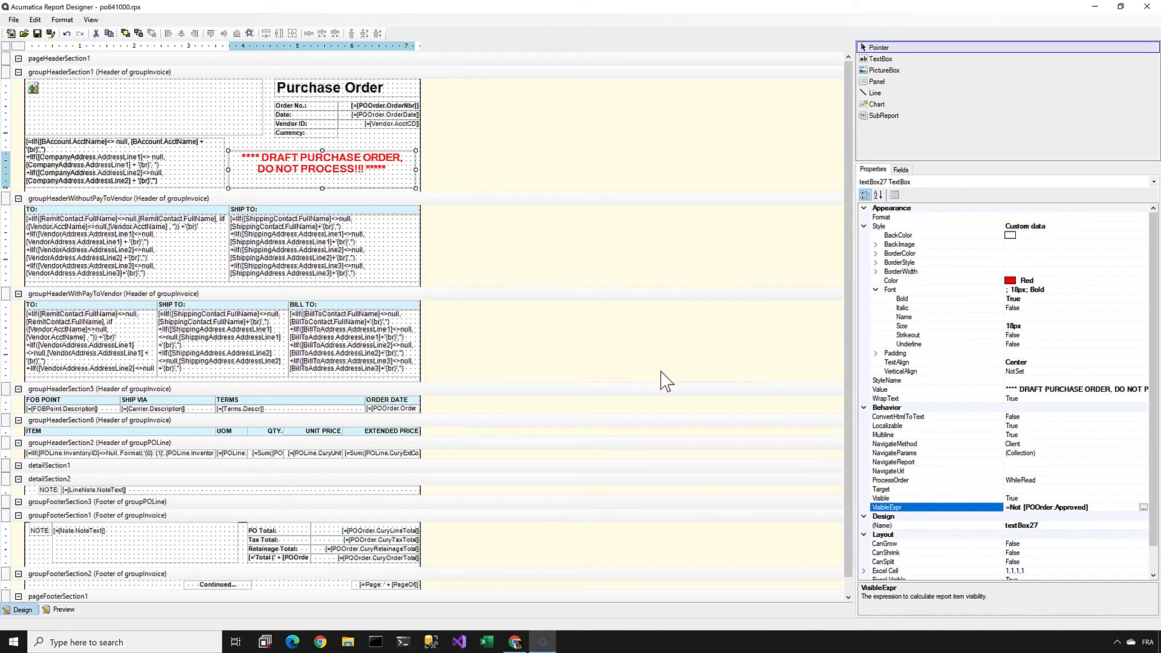
Step: Switch to the browser, print the on-hold purchase order to check the draft notice, and return to the order
key("alt+Tab")
left_click(517, 110)
left_click(525, 147)
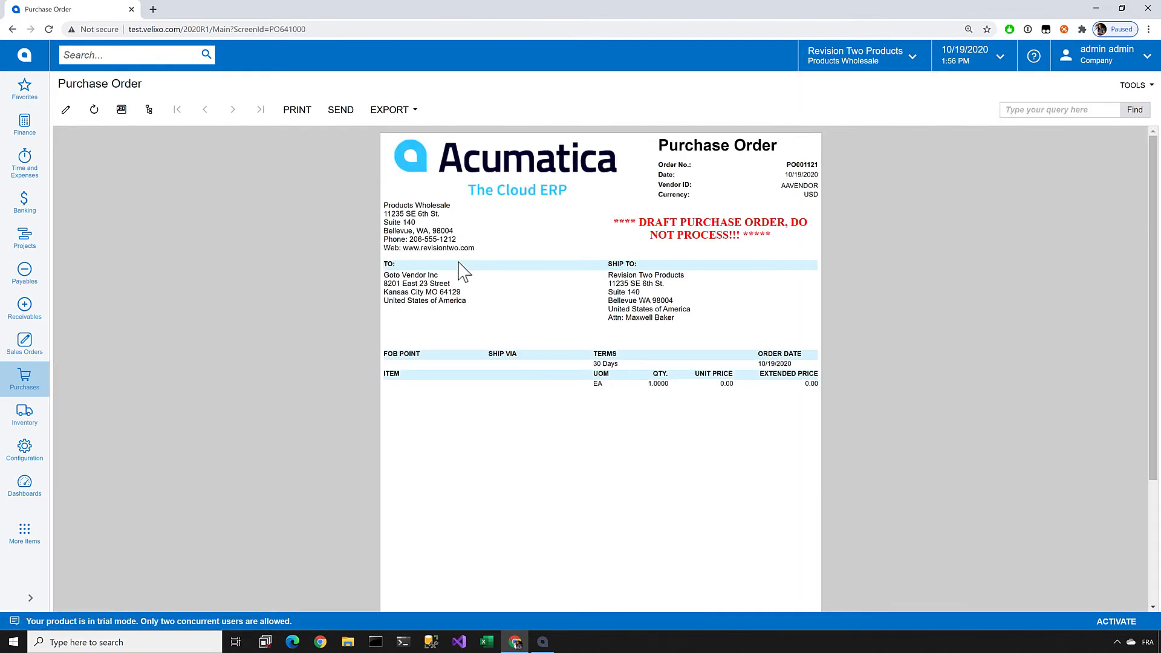
left_click(13, 29)
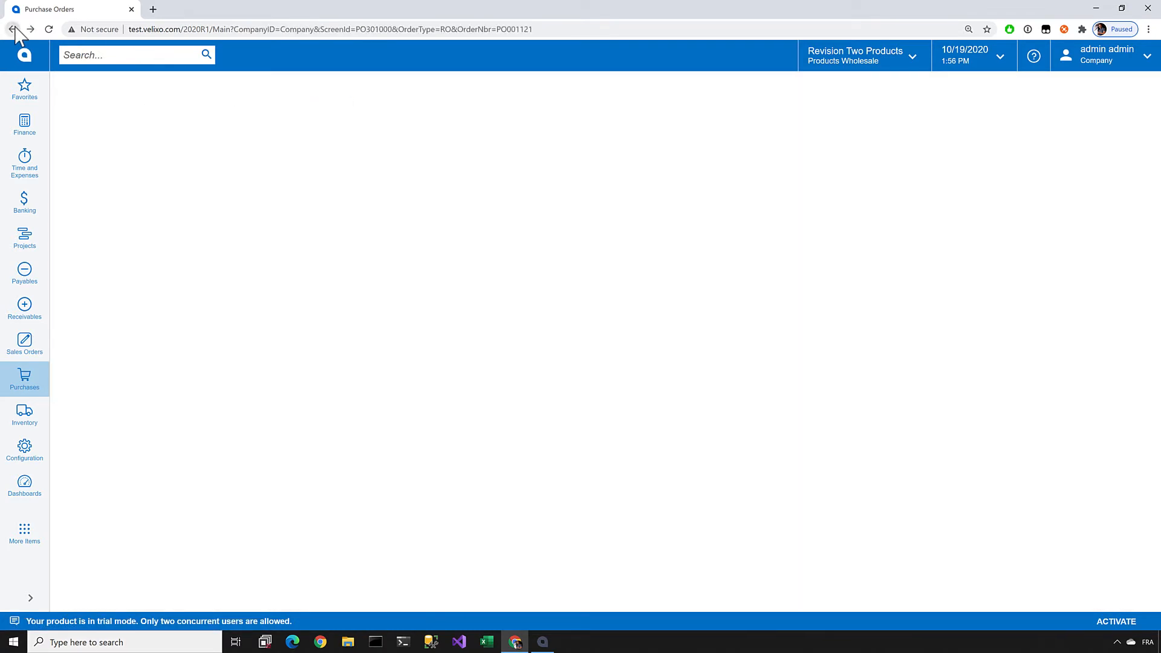
Step: Take the purchase order off hold, print it while approval is pending, and return to the order
left_click(131, 173)
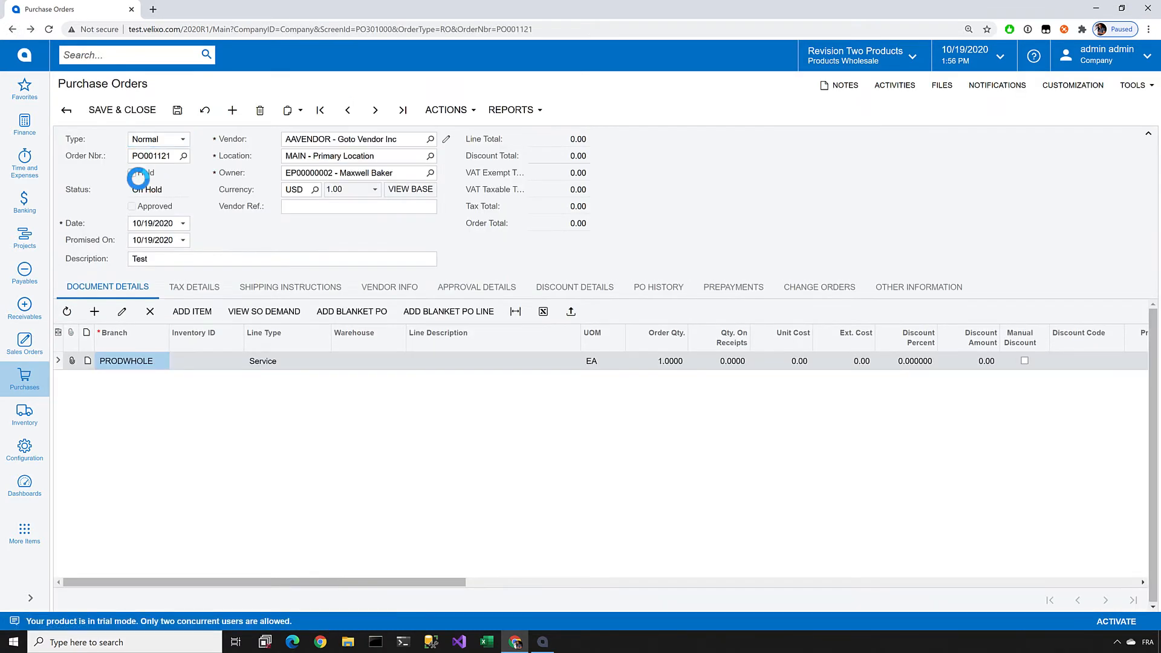
left_click(510, 110)
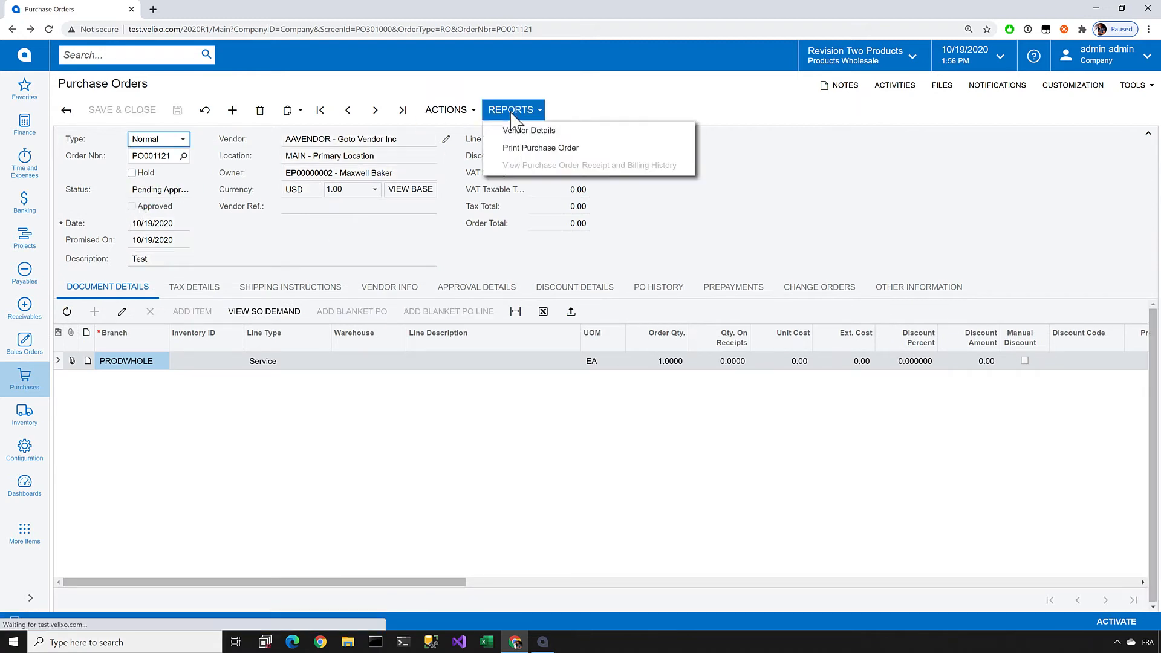
left_click(515, 146)
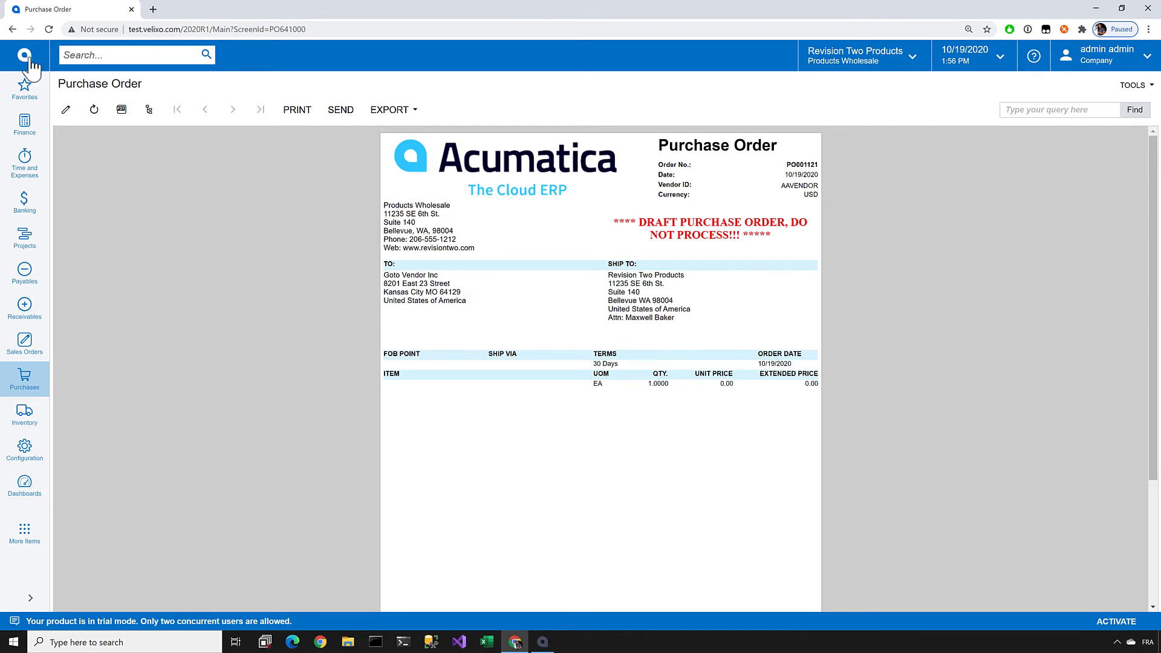
left_click(13, 29)
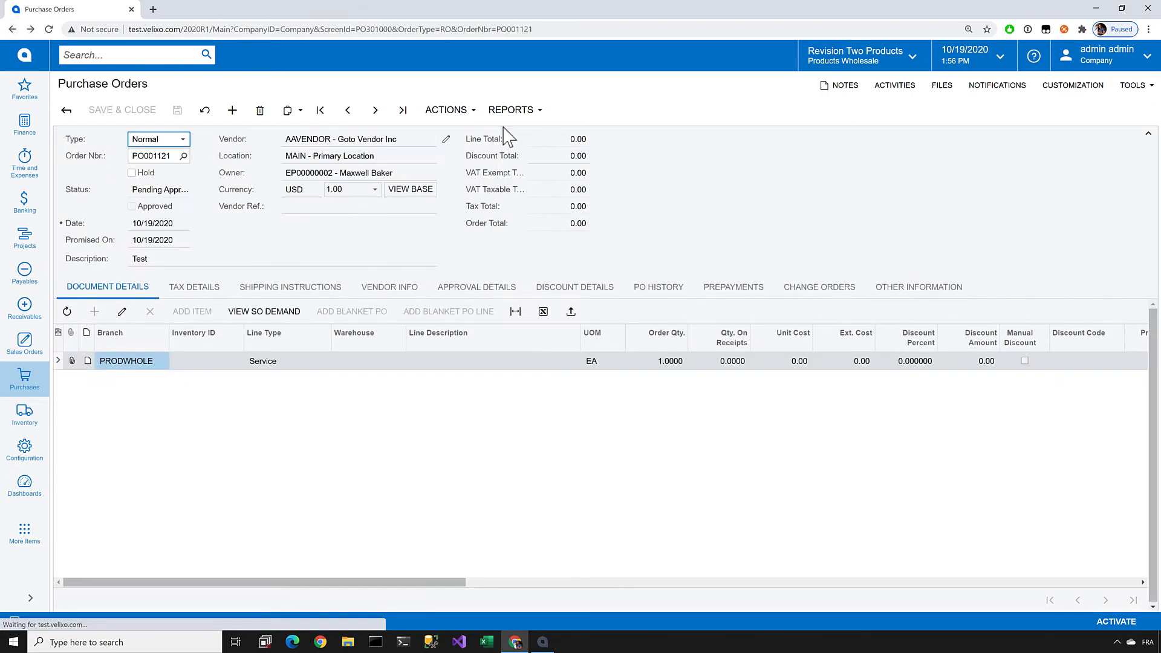
Step: Approve the purchase order again and print it to check the draft notice
left_click(446, 110)
left_click(440, 129)
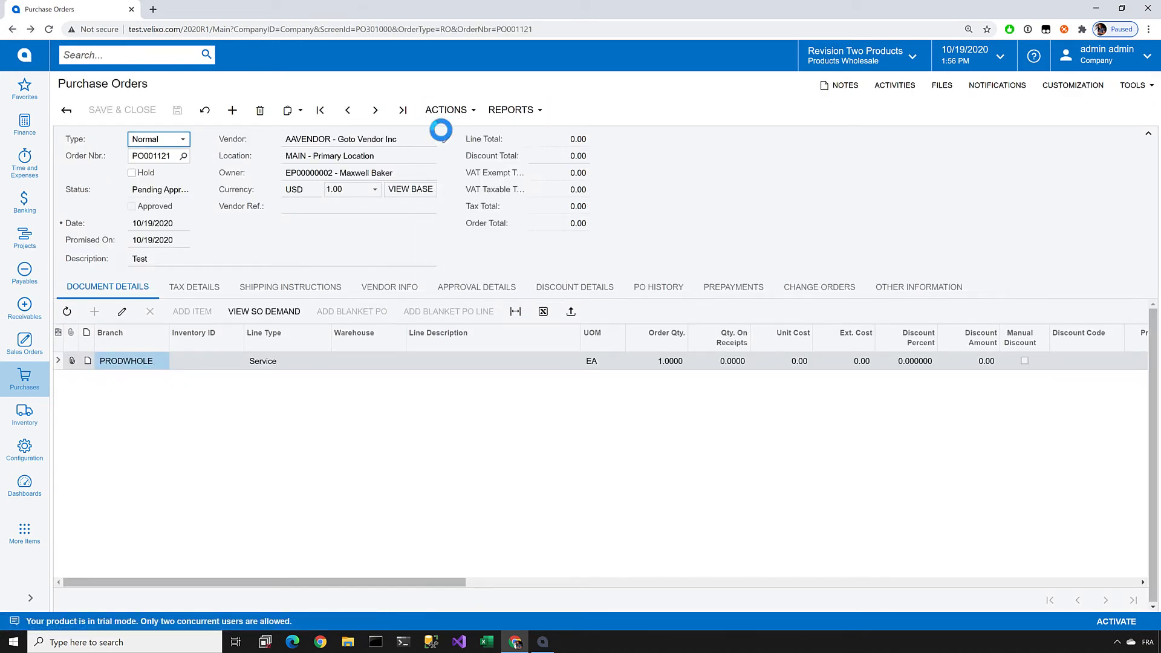
left_click(511, 109)
left_click(513, 149)
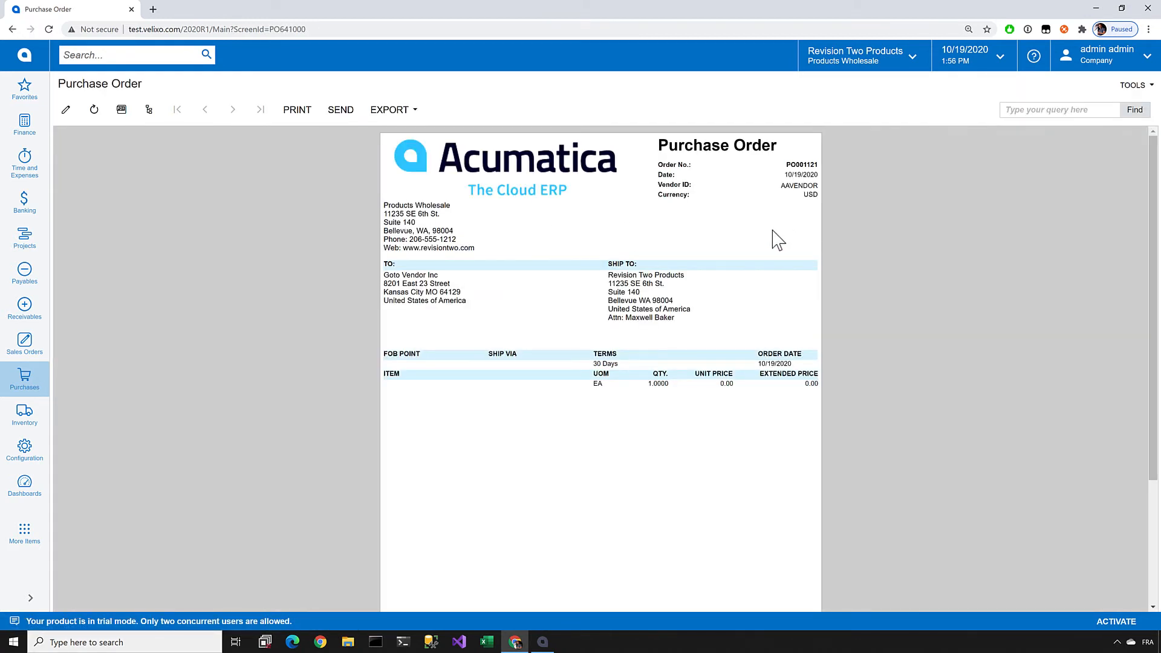
Step: Switch to Report Designer and set the draft notice text box's font name to Arial
key("alt+Tab")
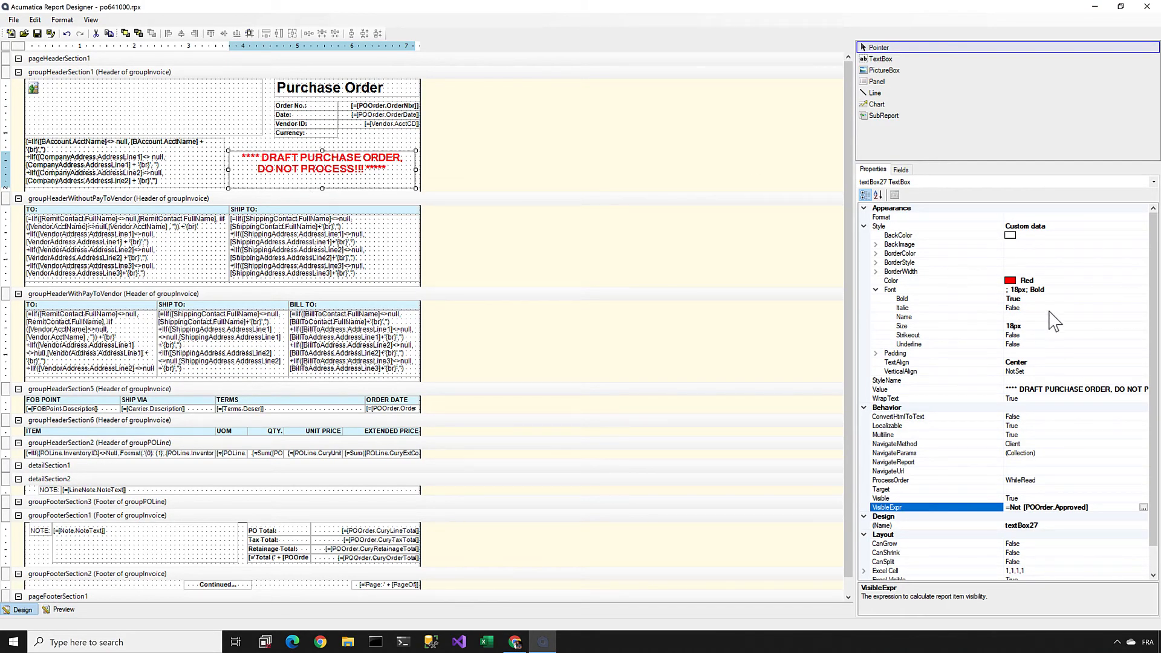
left_click(305, 225)
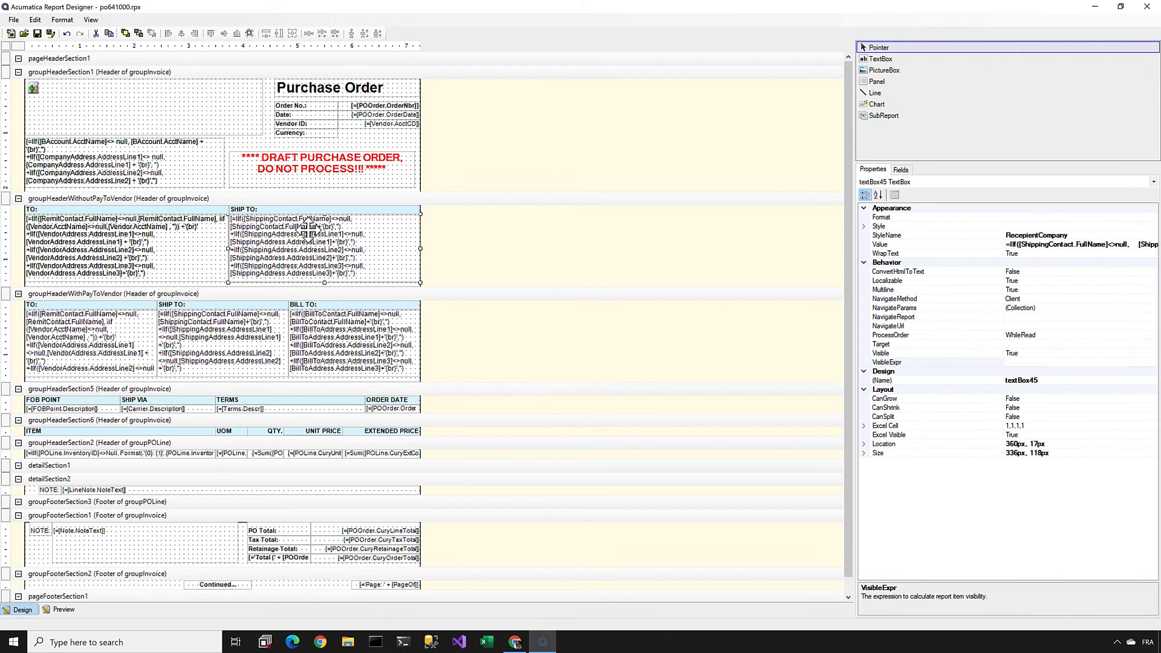
left_click(320, 176)
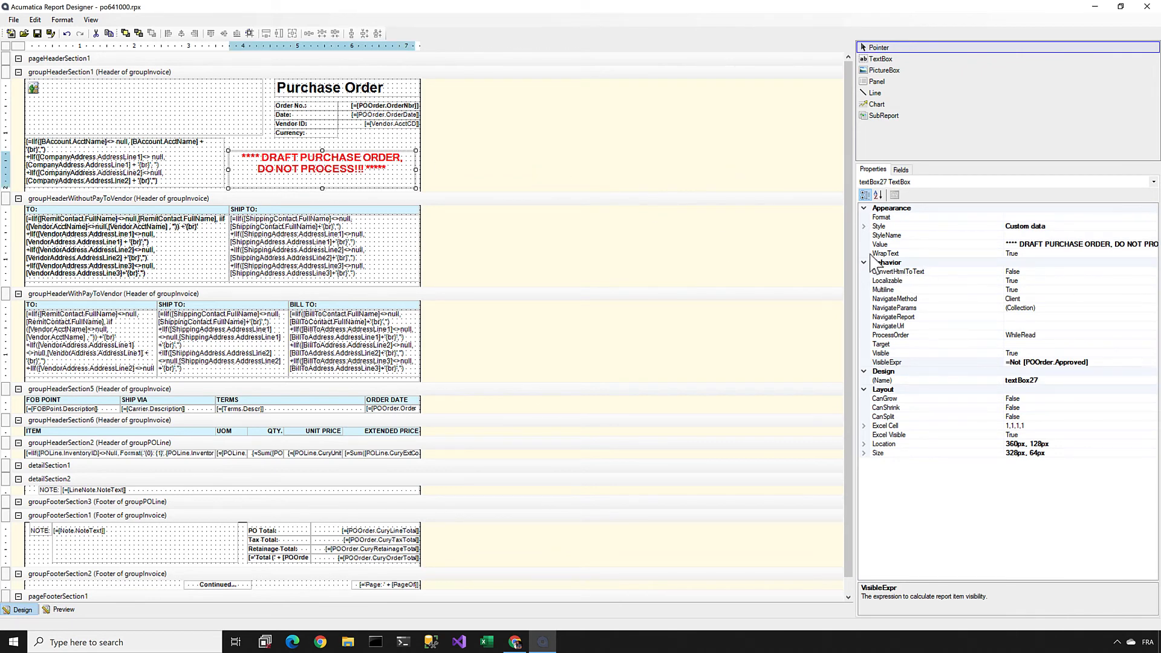
left_click(863, 226)
double_click(891, 290)
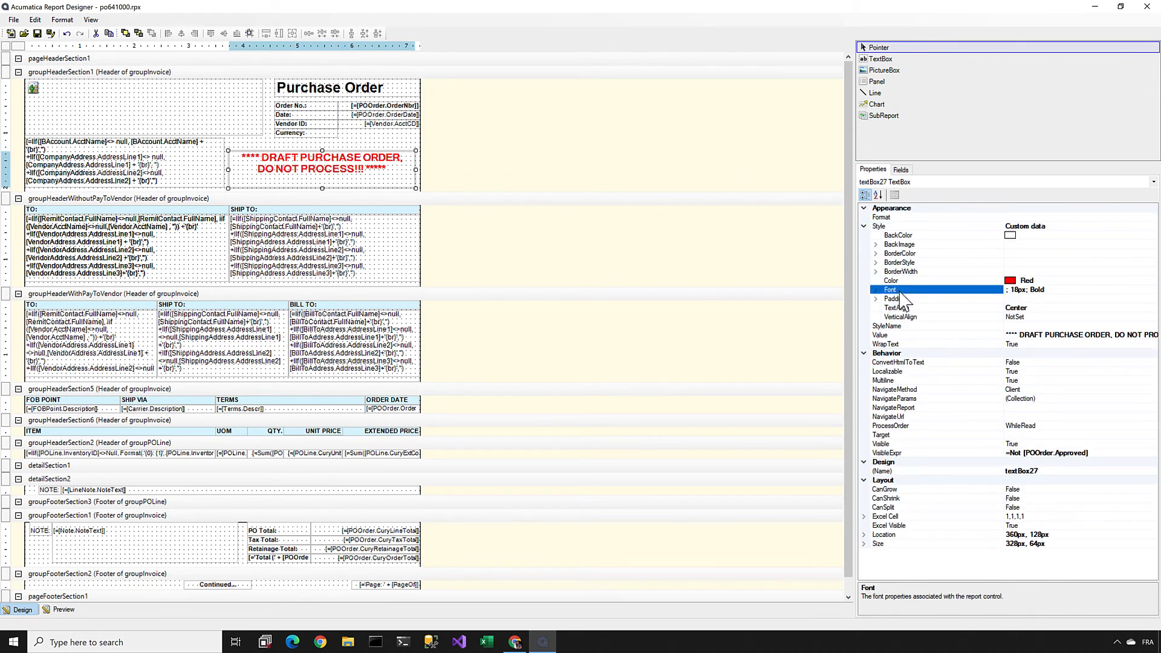
left_click(1122, 316)
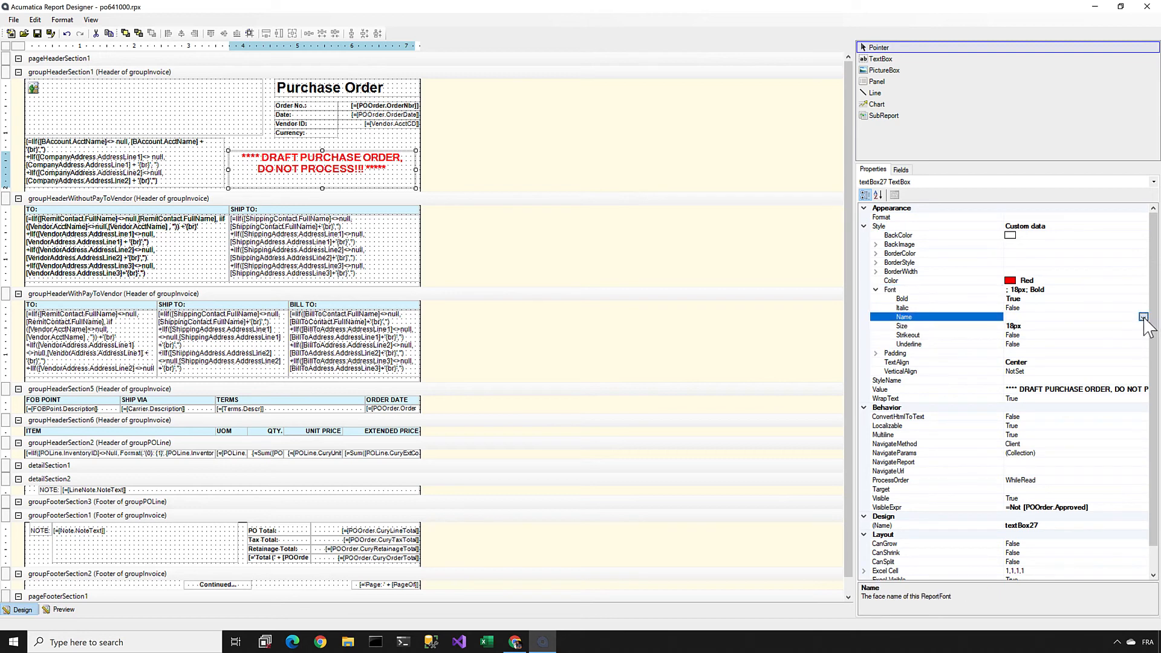
left_click(1142, 316)
left_click(1017, 349)
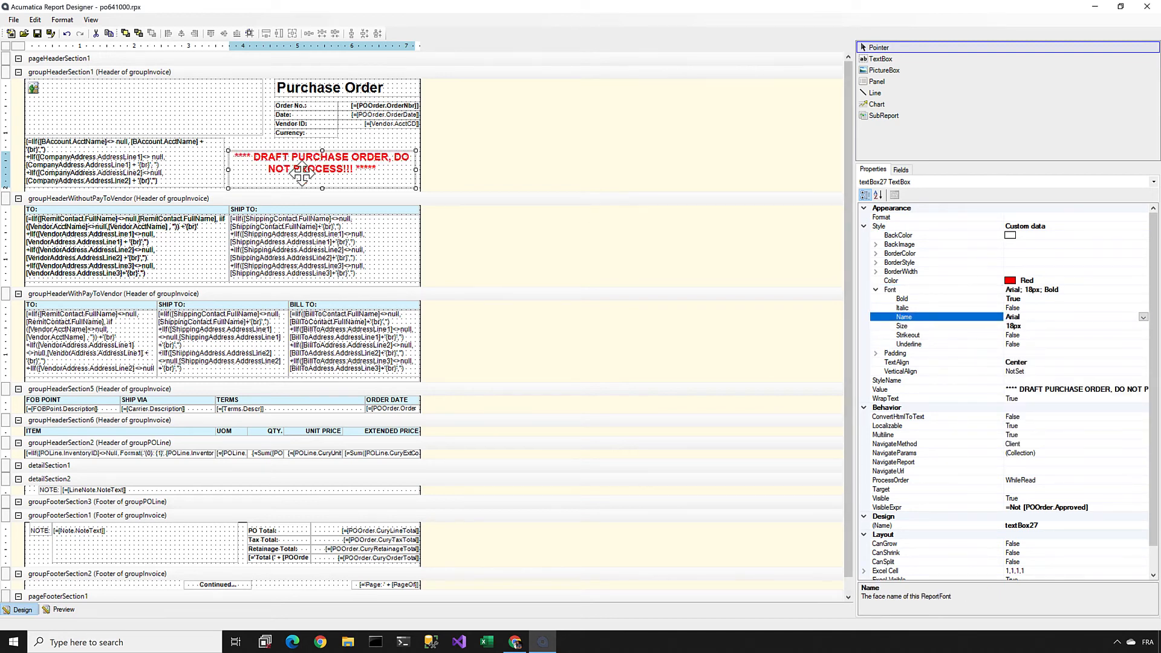
Step: Examine the Purchase Order title's Value property and the draft notice's visibility expression without changing them
left_click(331, 91)
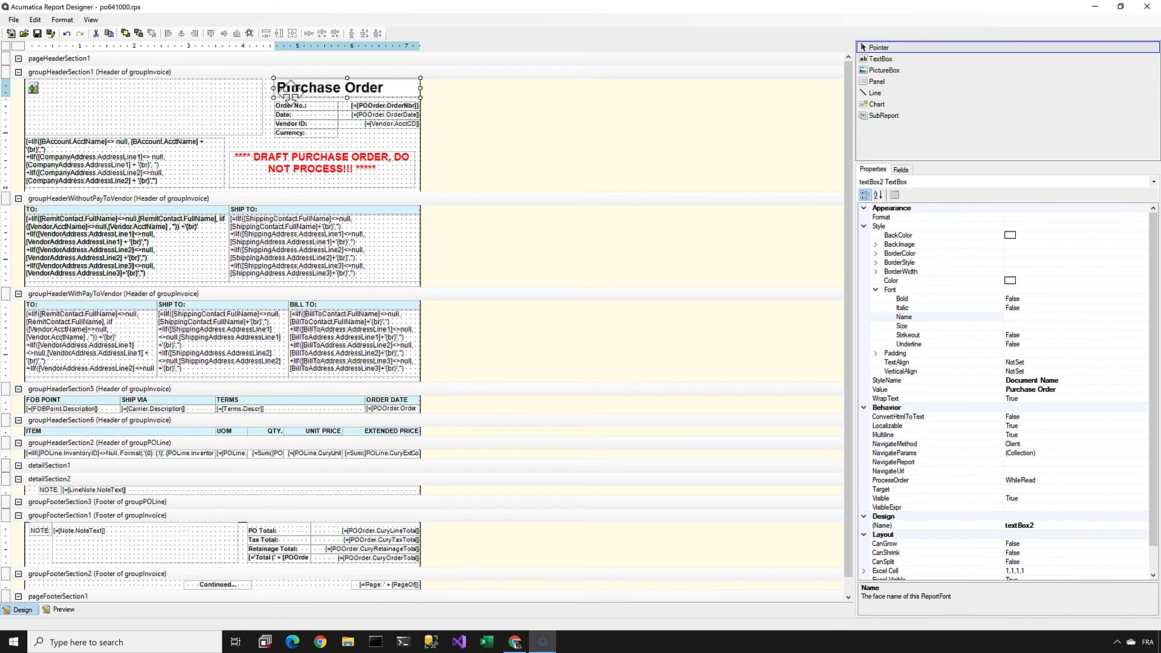
left_click(900, 390)
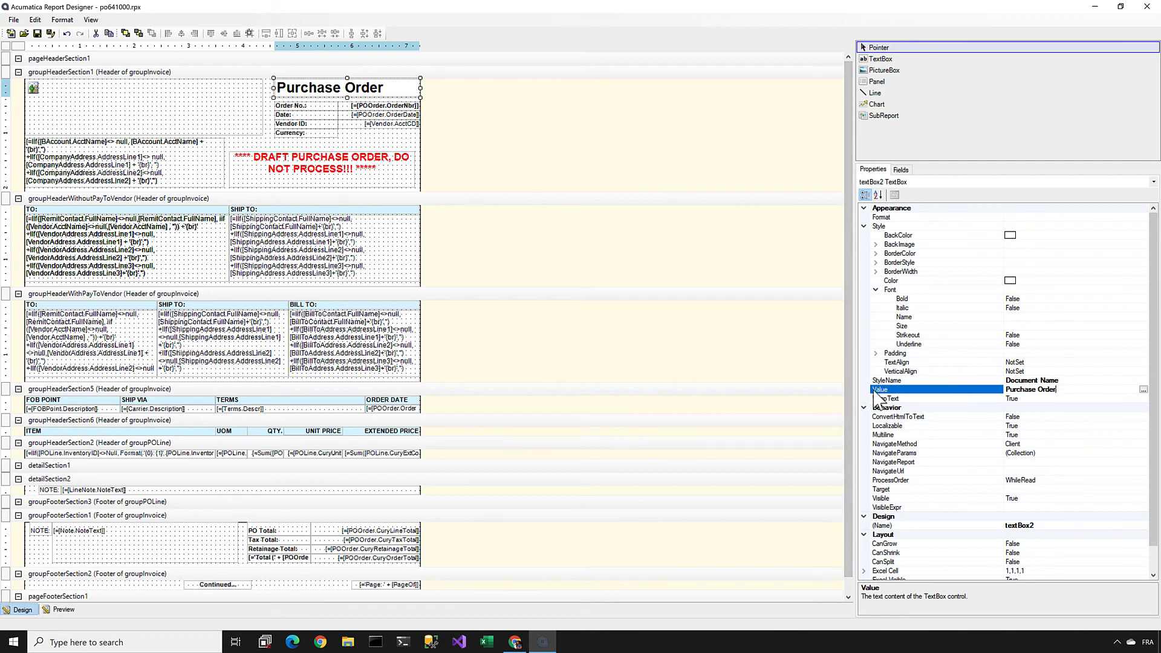
left_click(345, 168)
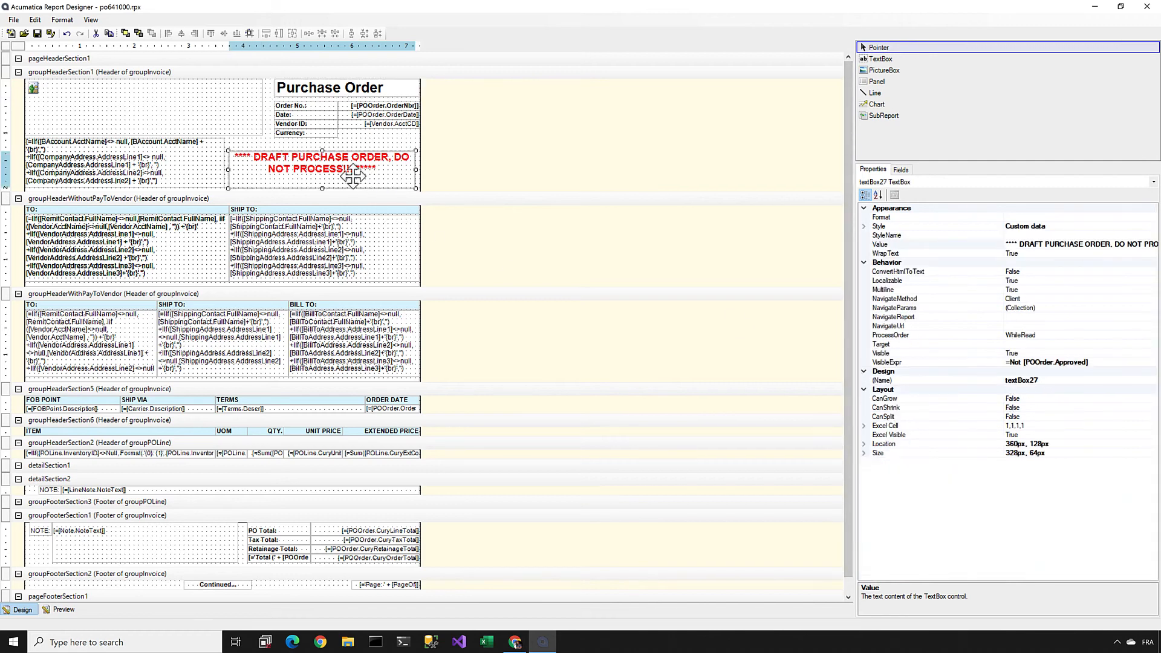
left_click(898, 361)
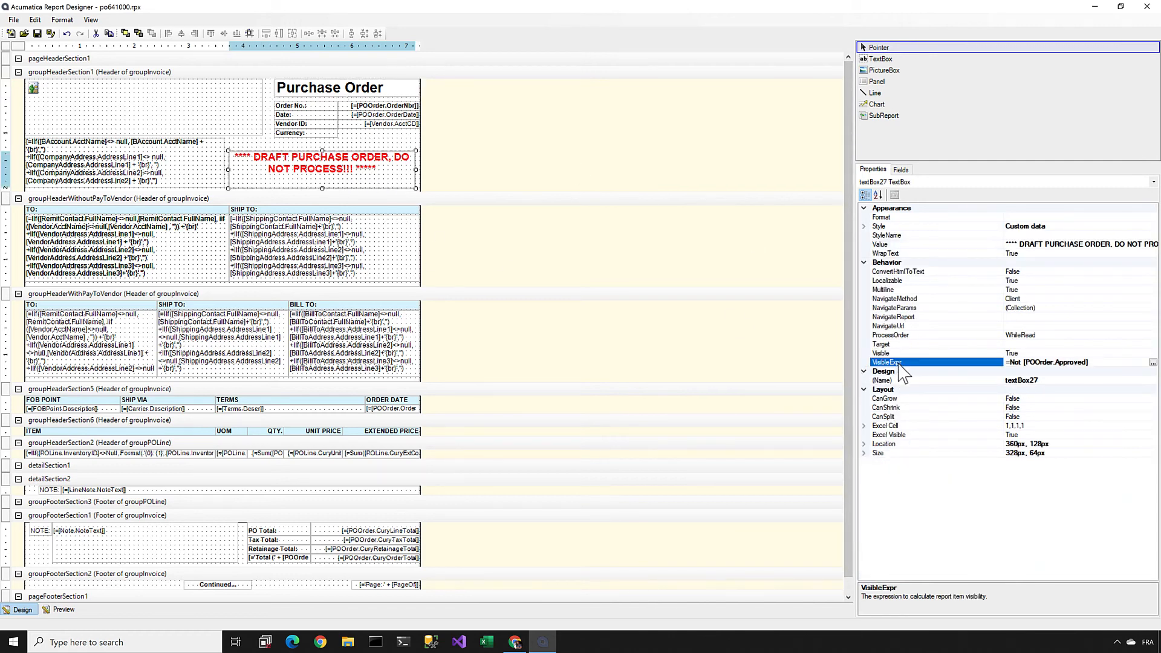
left_click(1153, 362)
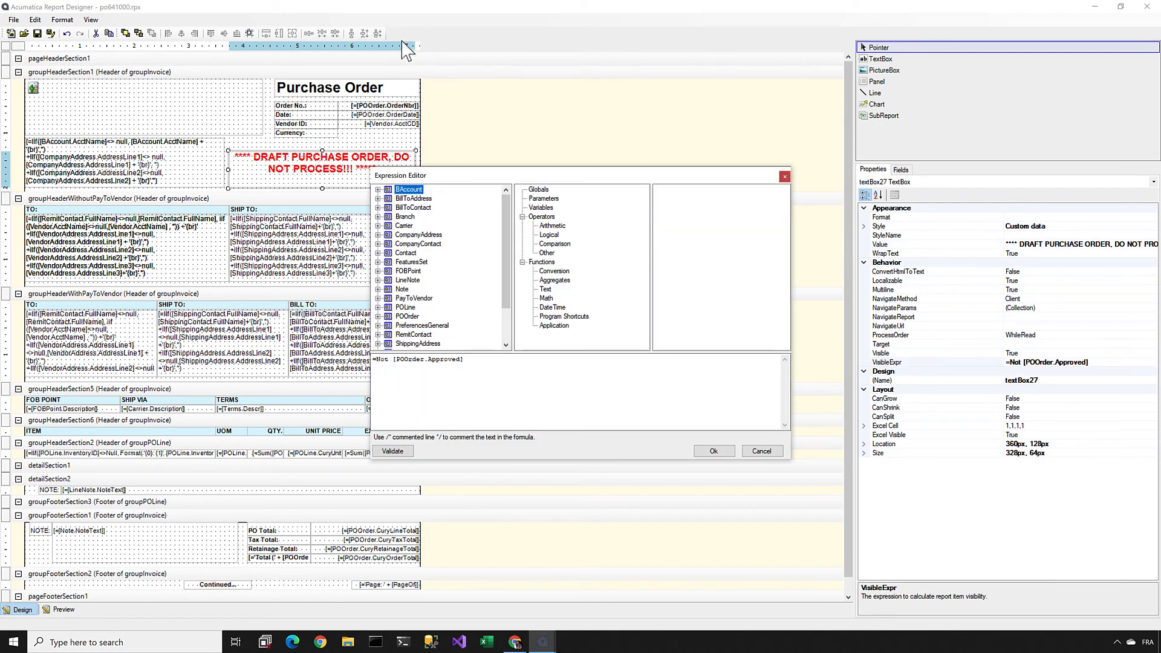
left_click(761, 451)
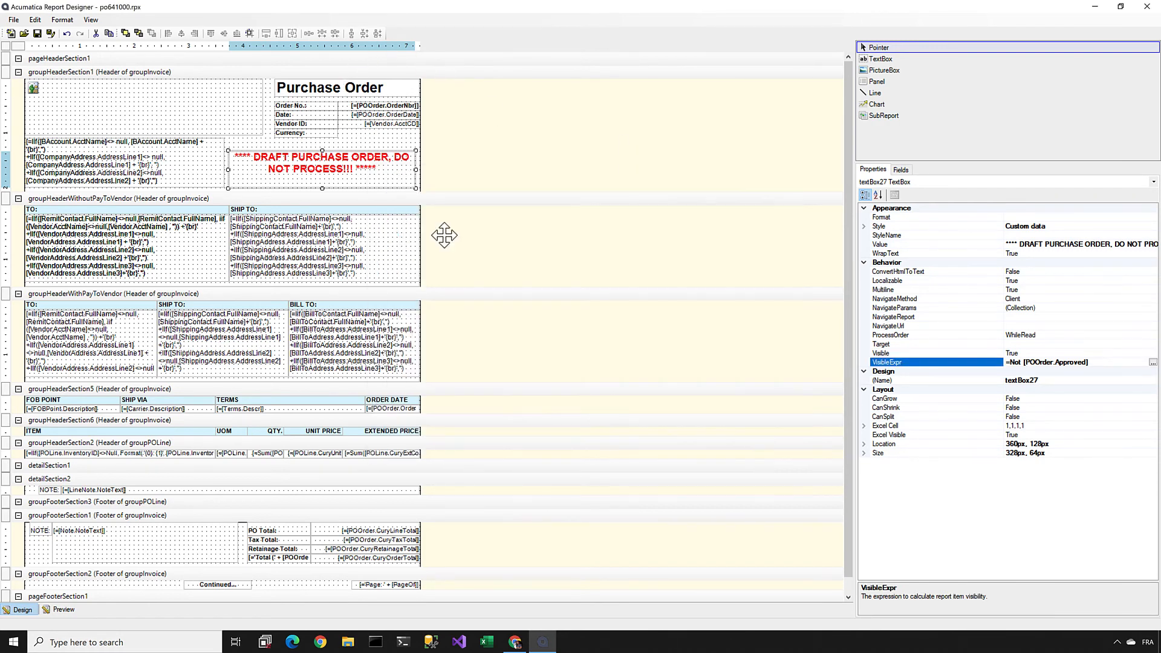
Step: Open the Purchase Order title's Value in the expression editor and browse the available operator categories
left_click(328, 87)
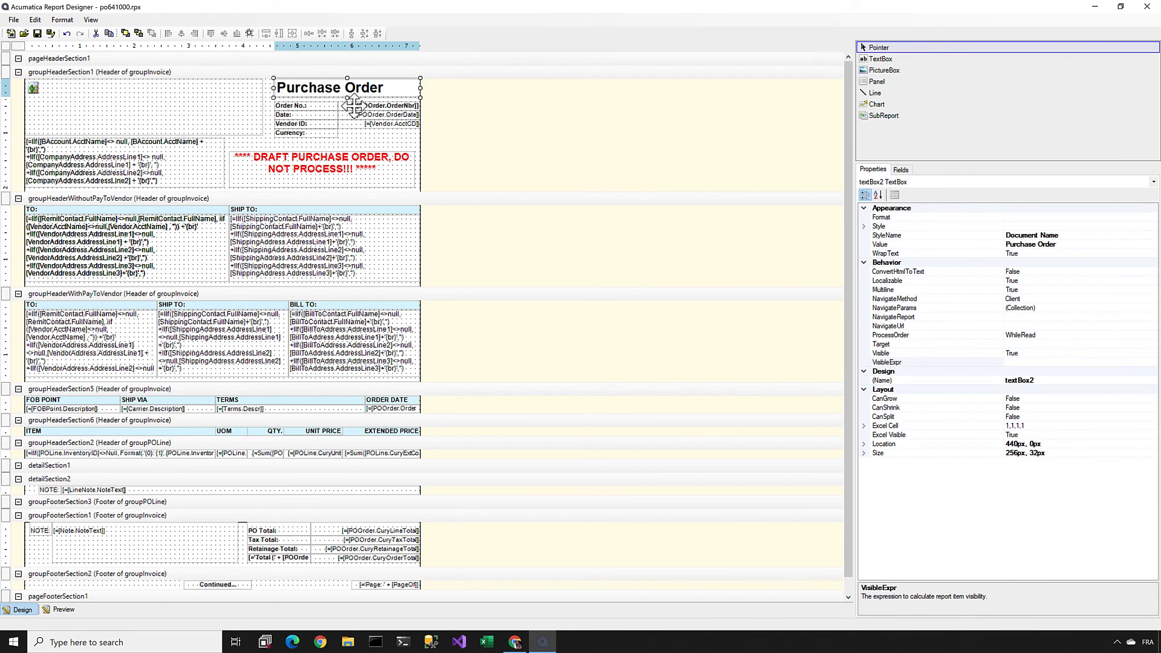
left_click(909, 245)
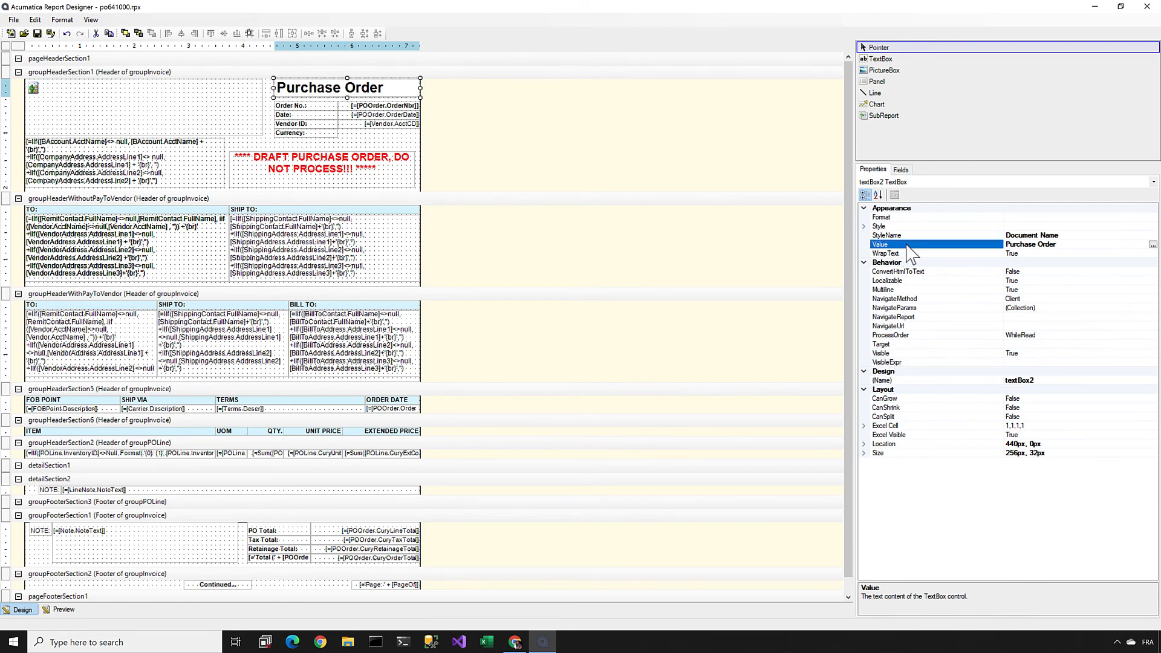
left_click(1153, 244)
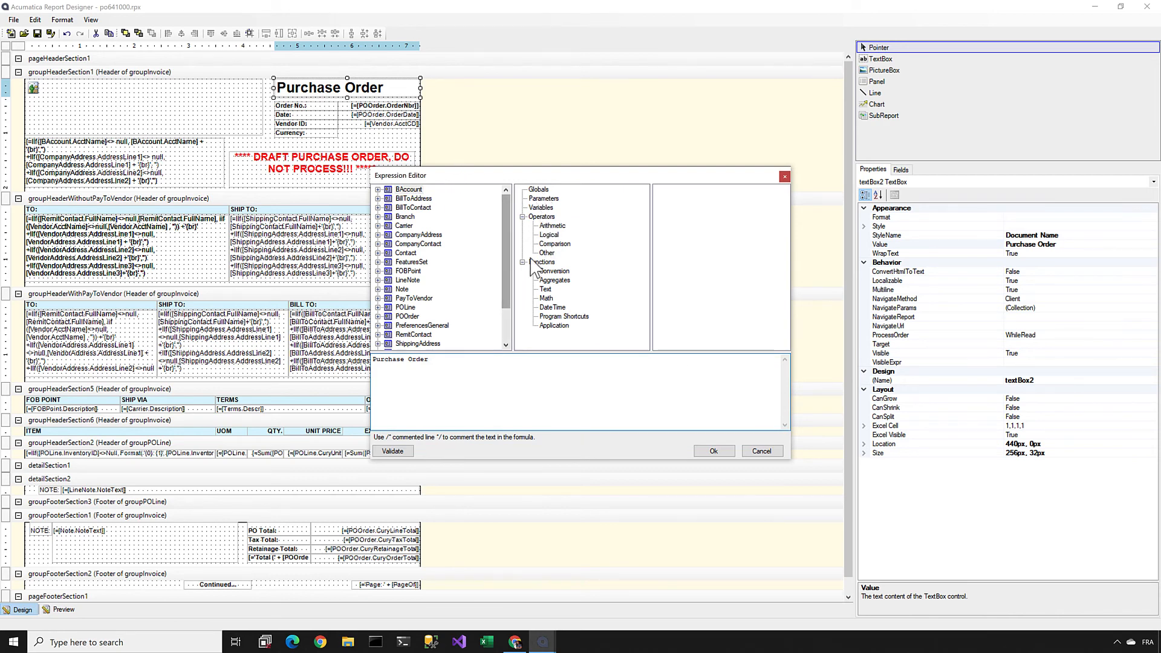
left_click(547, 235)
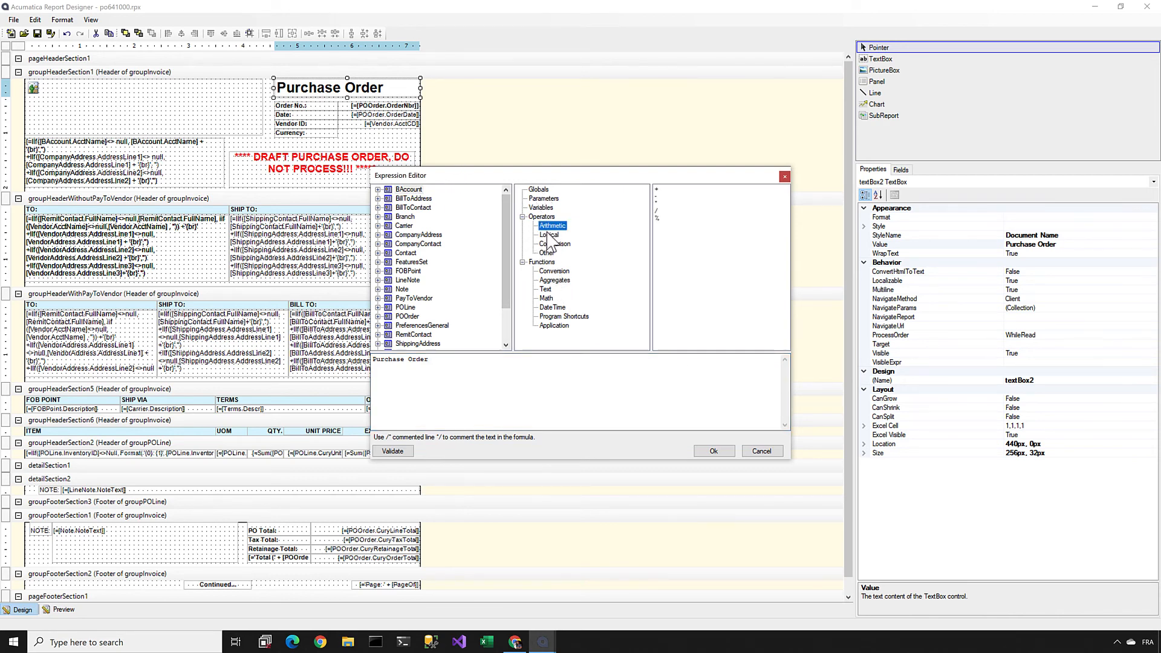
left_click(554, 245)
left_click(547, 253)
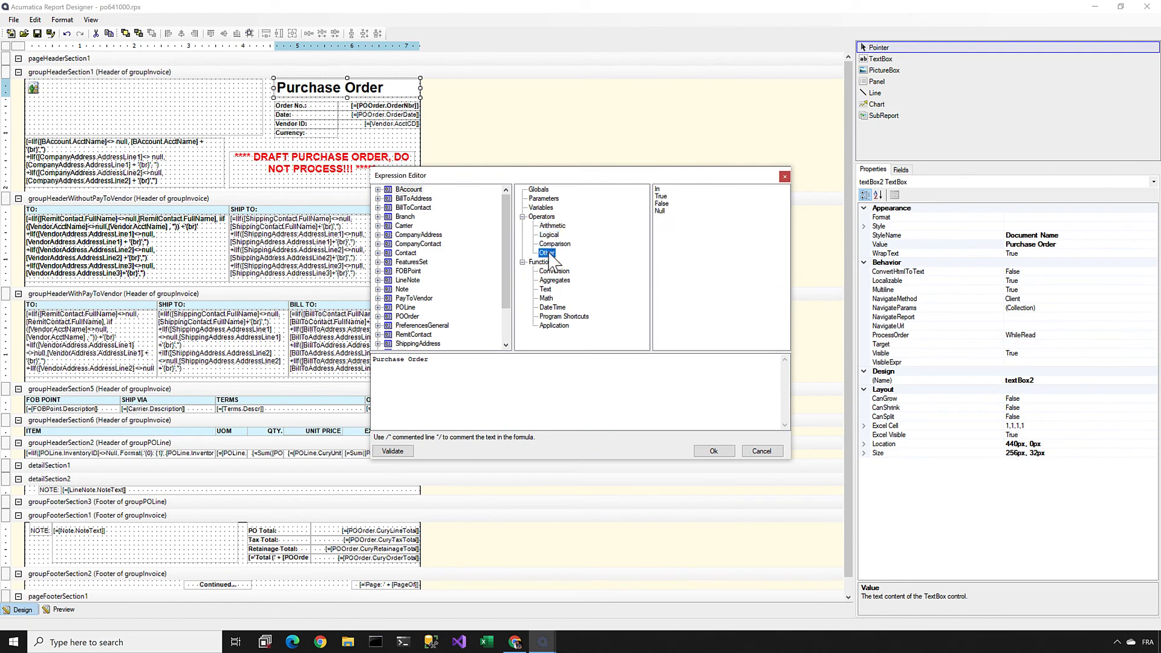
Step: Try replacing the title expression with an IF formula on the POOrder CuryControlTotal field, and clear the formula
left_click(528, 357)
key("ctrl+a")
type("=")
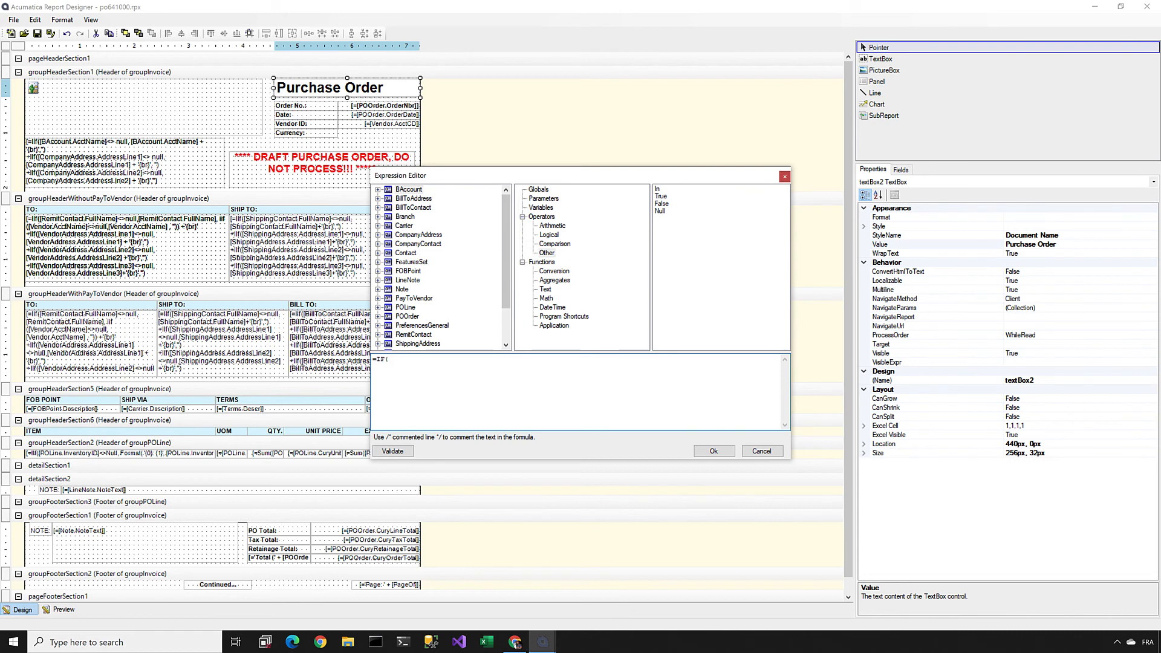
type("IF(")
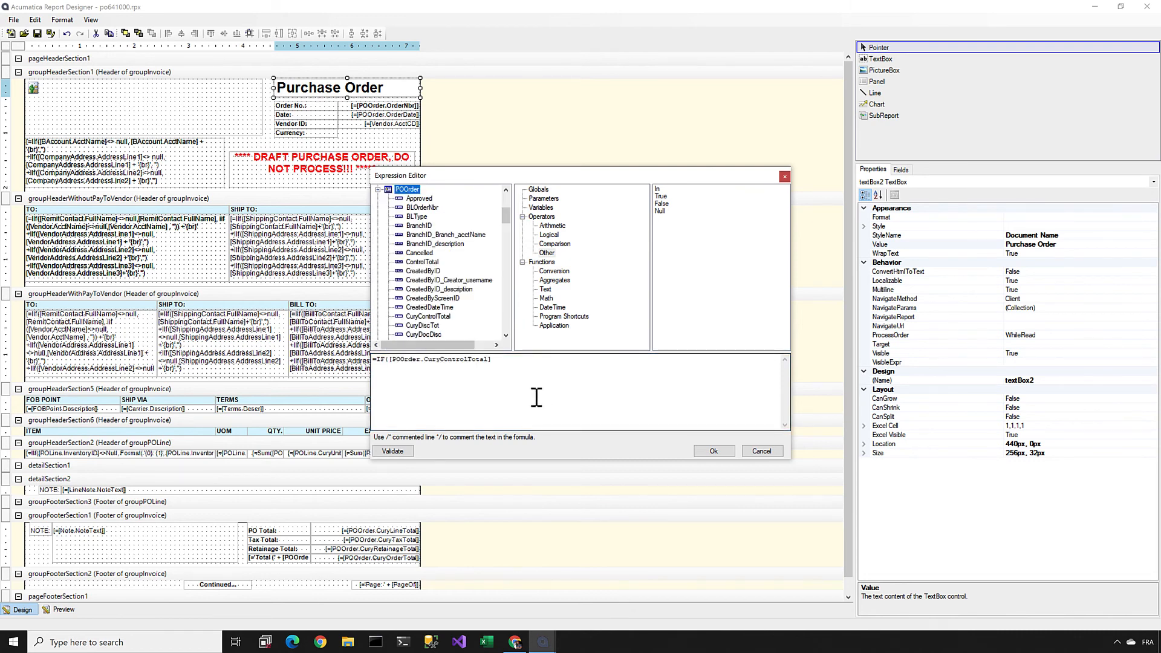
left_click(536, 397)
key("ctrl+a")
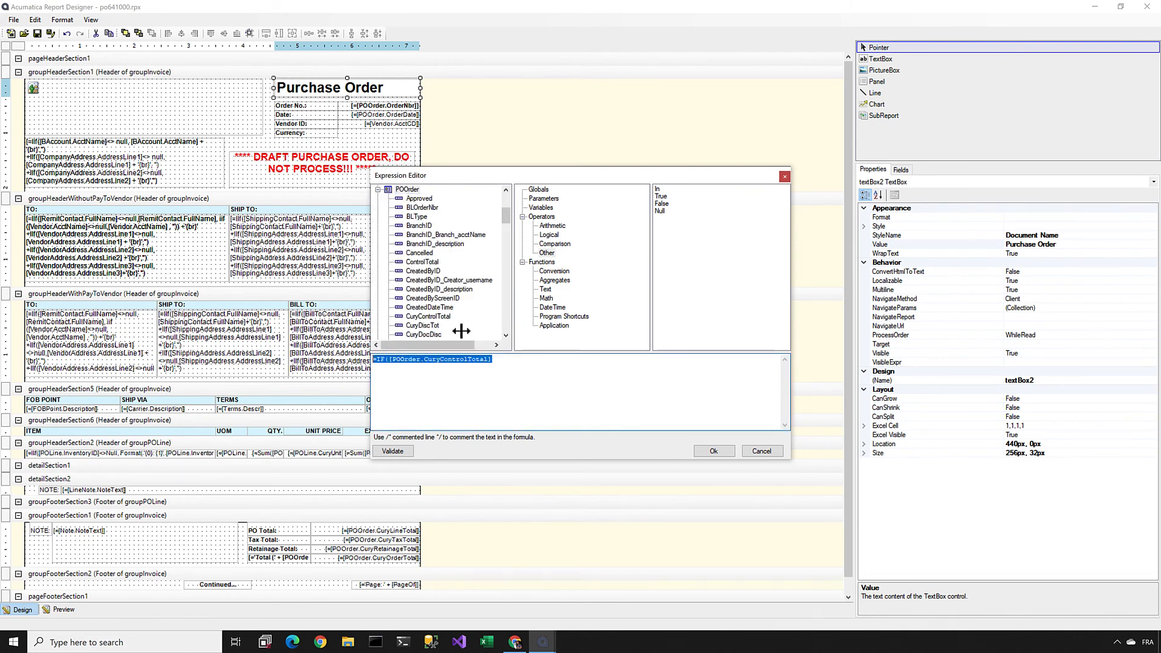
key("Delete")
Step: Examine the available globals, parameters, operators and functions through Program Shortcuts, and close the expression editor without saving
left_click(553, 201)
left_click(542, 189)
key("Down")
key("Down")
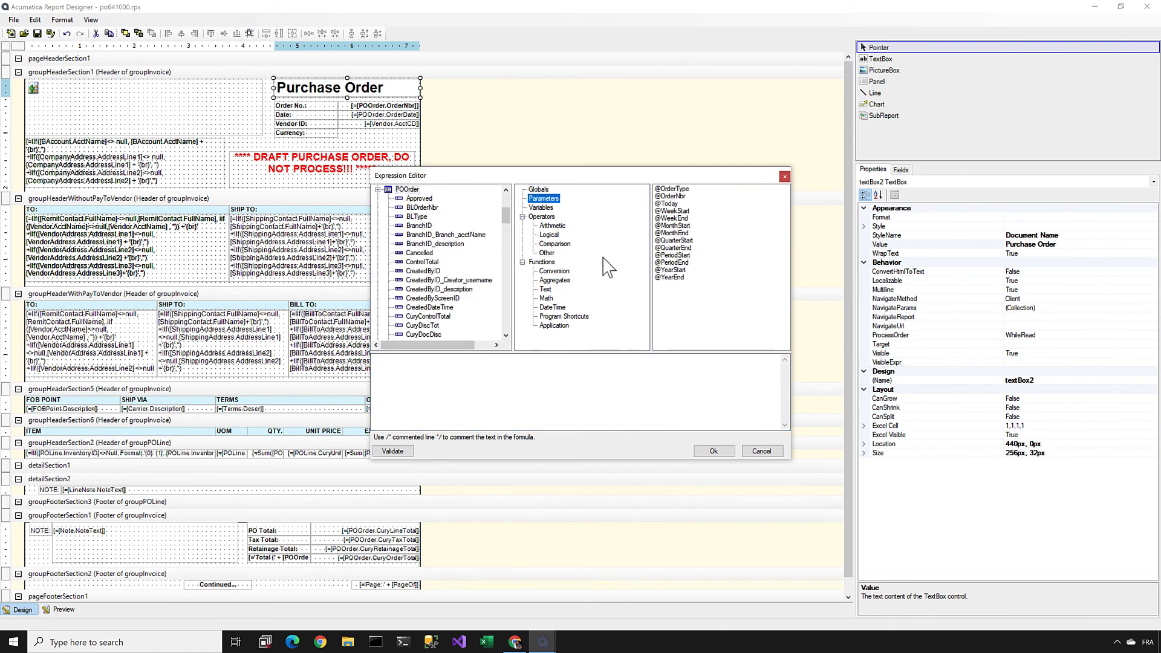
key("Down")
key("Down")
key("Down")
key("Down")
key("Down")
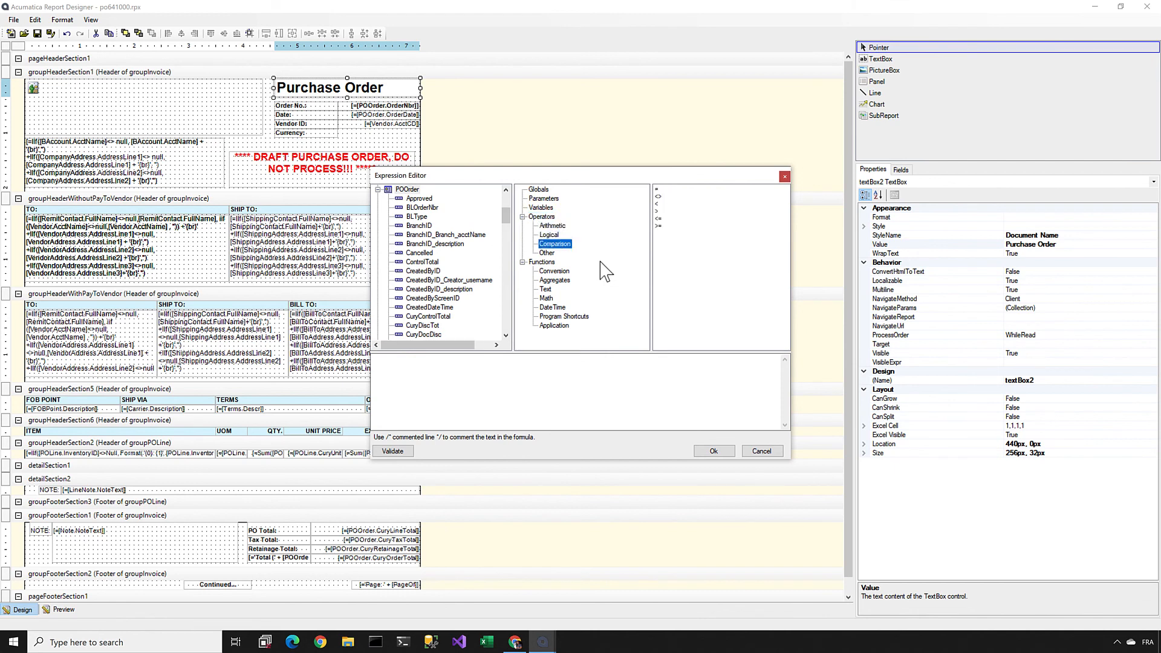
key("Down")
key("Down")
key("Down")
key("Down")
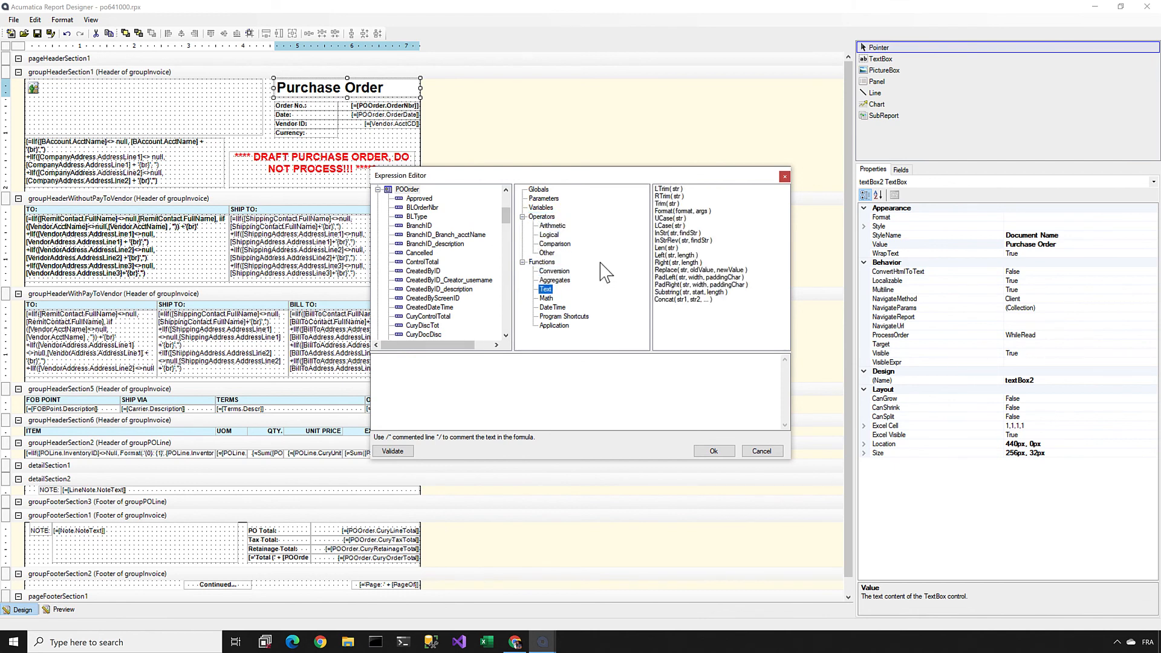
key("Down")
key("Down")
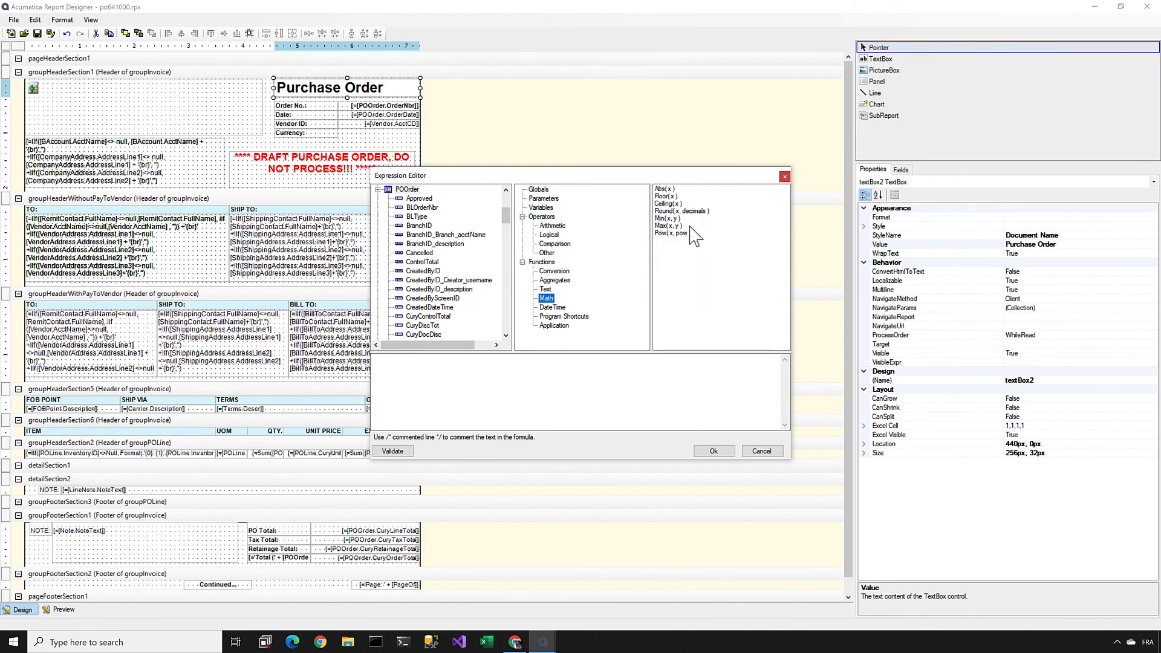
key("Down")
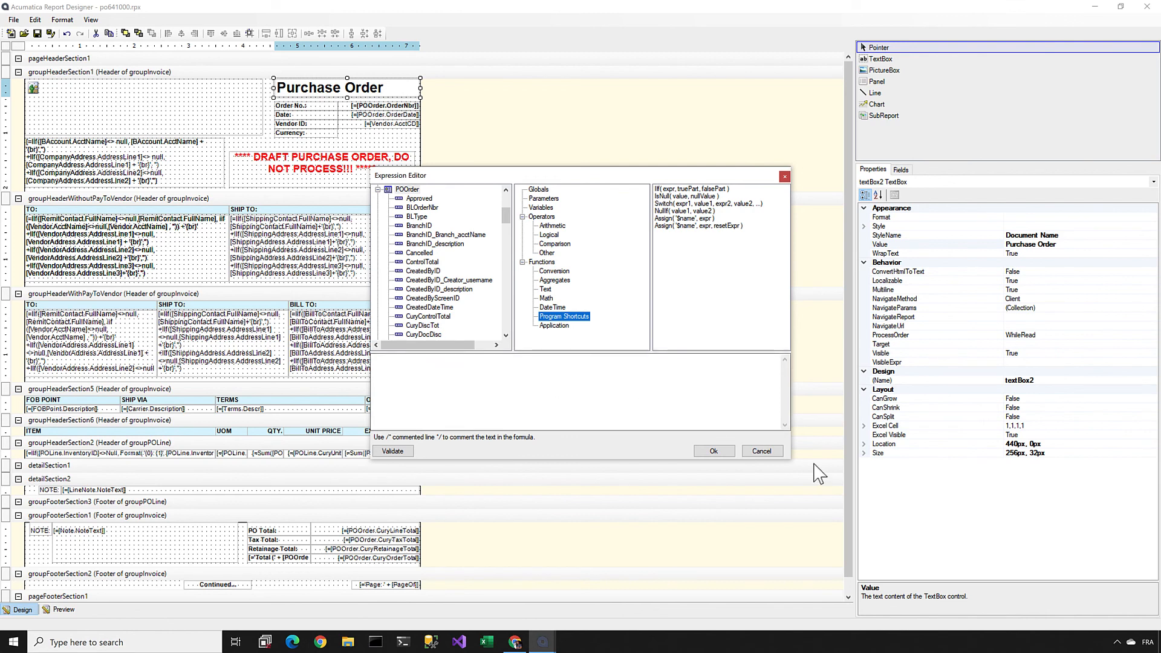
left_click(763, 452)
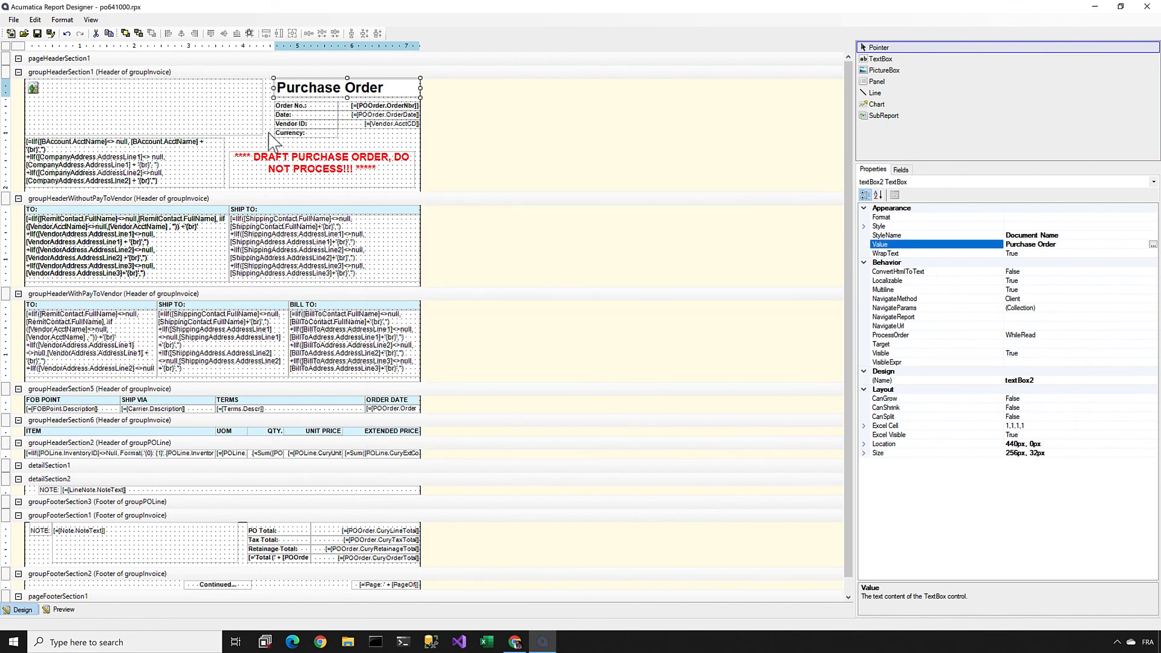